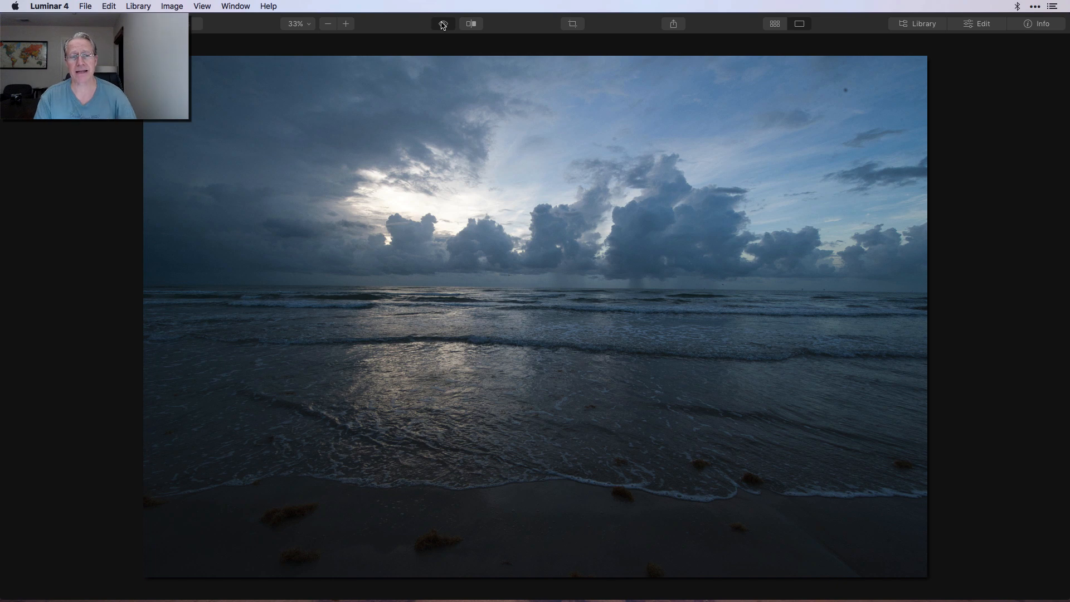
# Set the Light filter's Smart Contrast to 32, Highlights to 36 and Shadows to 42, and compare with the original photo
pyautogui.click(443, 24)
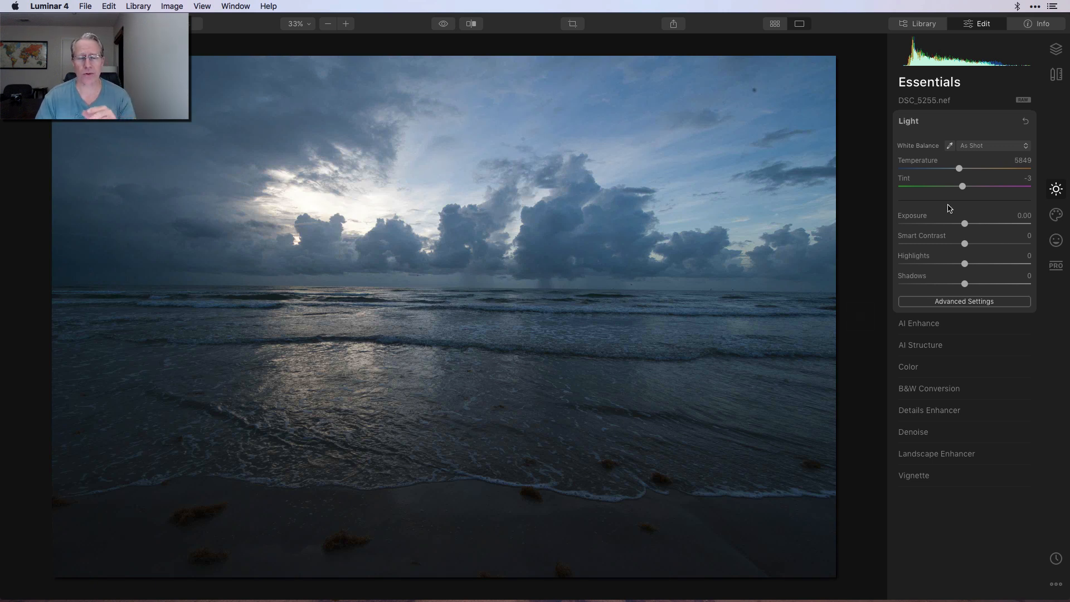
pyautogui.moveTo(964, 244); pyautogui.dragTo(993, 285)
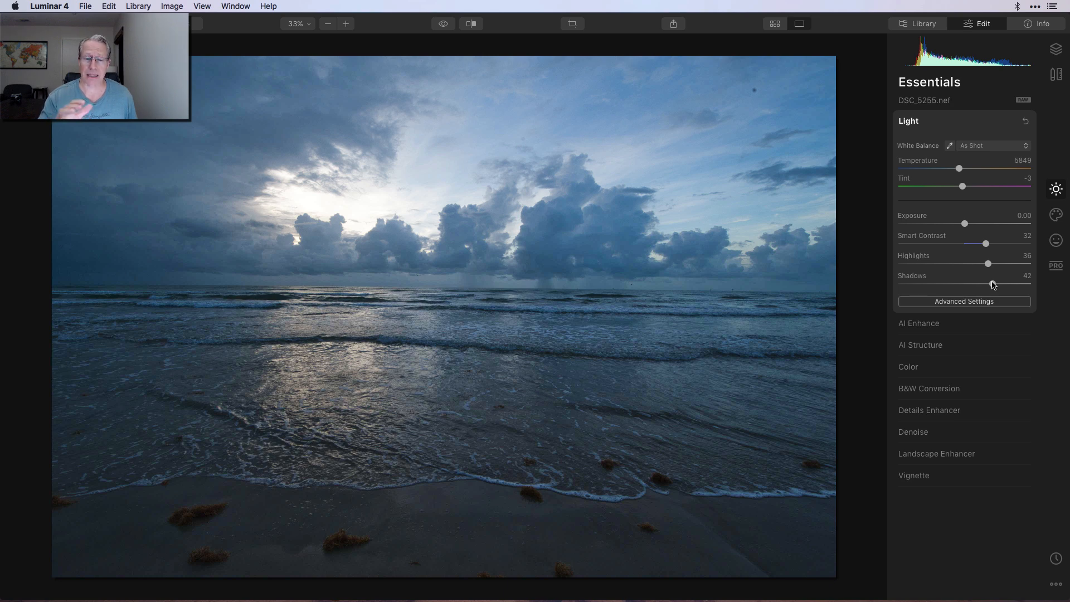
pyautogui.click(444, 25)
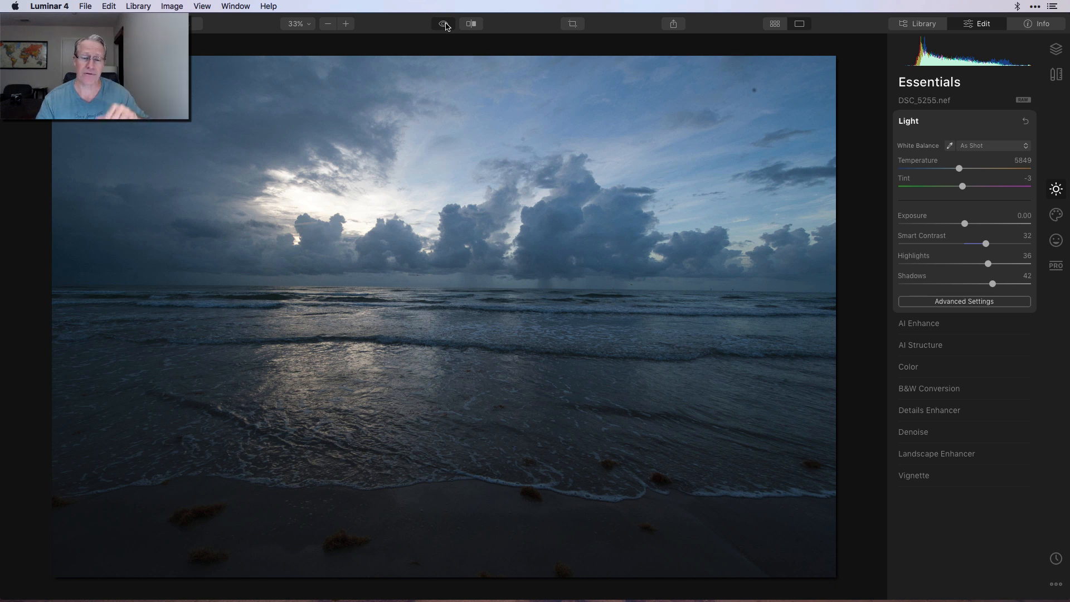
pyautogui.click(444, 24)
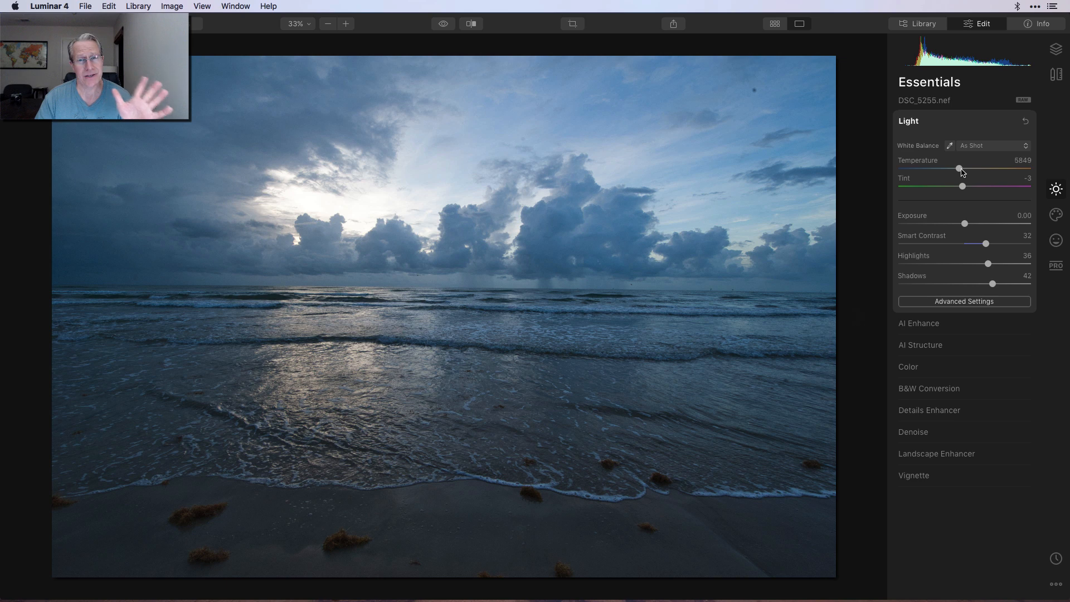
# Warm the white balance by setting the Light filter's Temperature to 6541, and compare with the original photo
pyautogui.moveTo(962, 172); pyautogui.dragTo(968, 171)
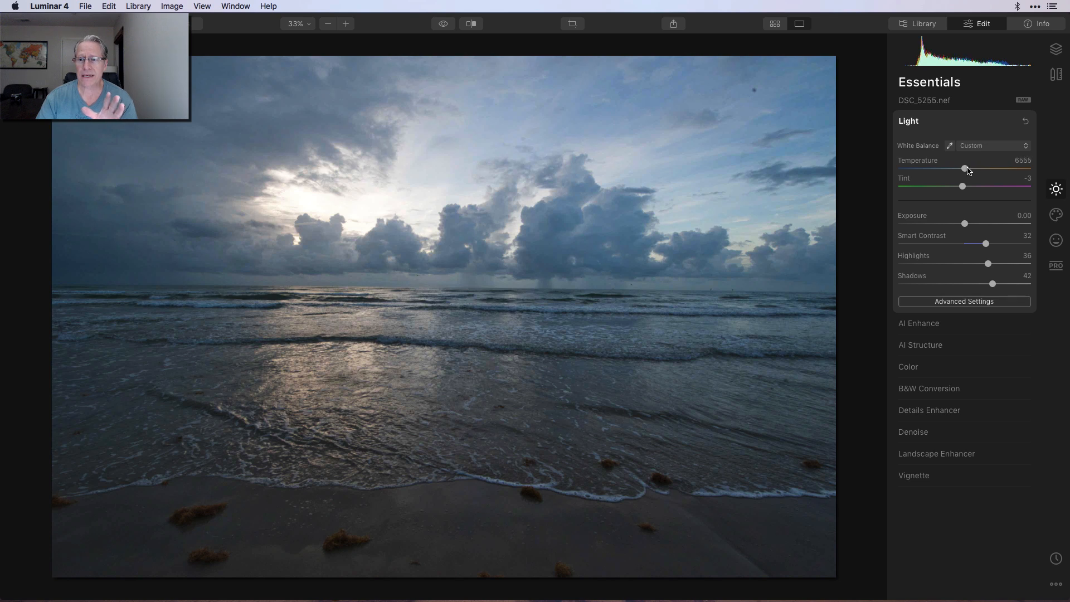
pyautogui.moveTo(967, 171); pyautogui.dragTo(967, 170)
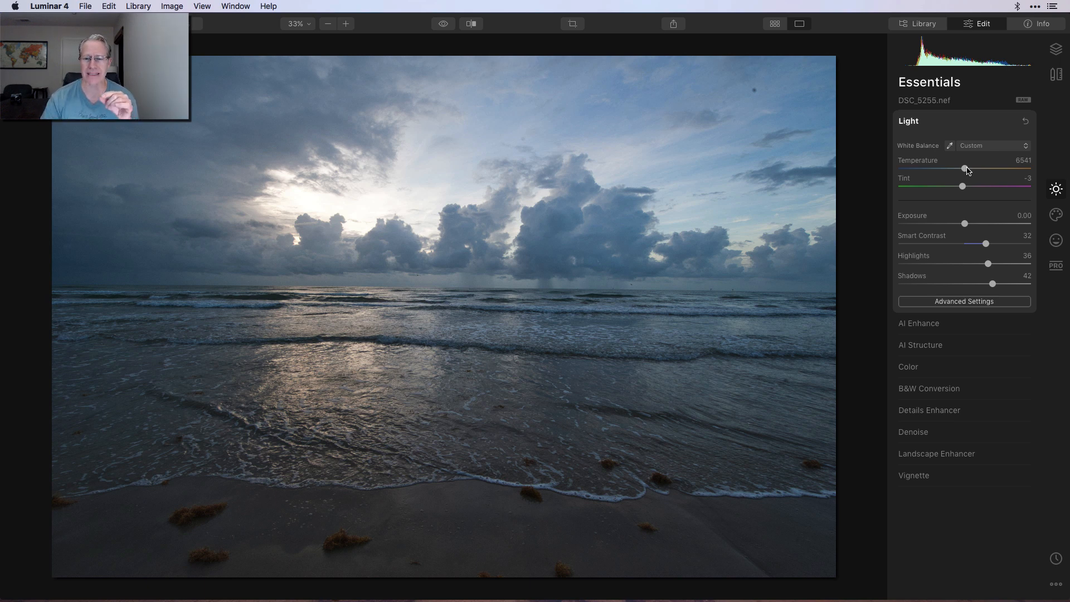
pyautogui.moveTo(444, 26); pyautogui.dragTo(444, 26)
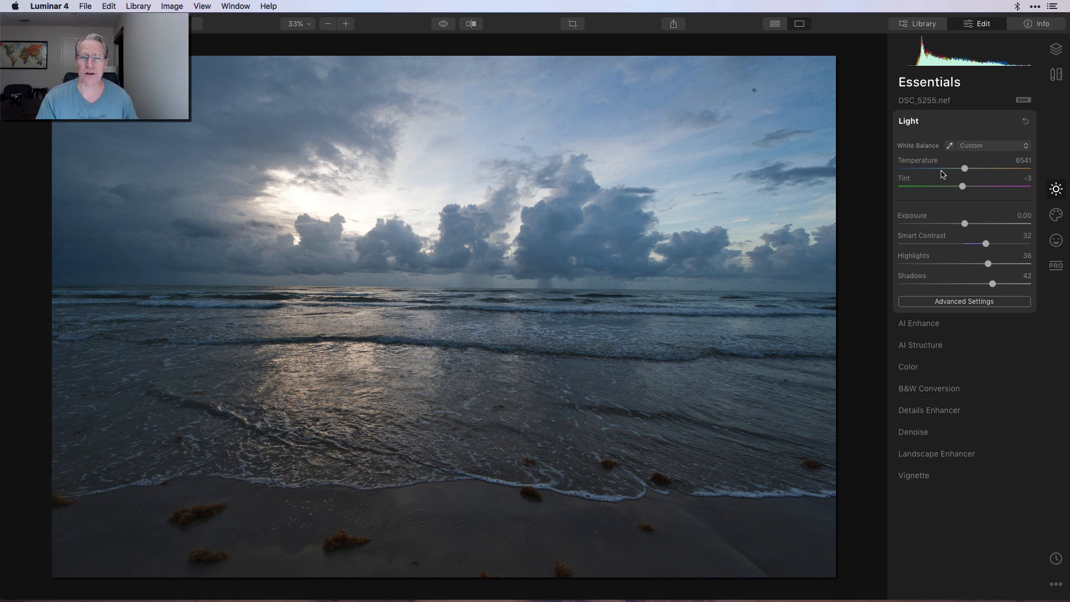
# Enable the AI Enhance filter with AI Accent at 50 and the AI Structure filter with Amount at -39
pyautogui.click(940, 328)
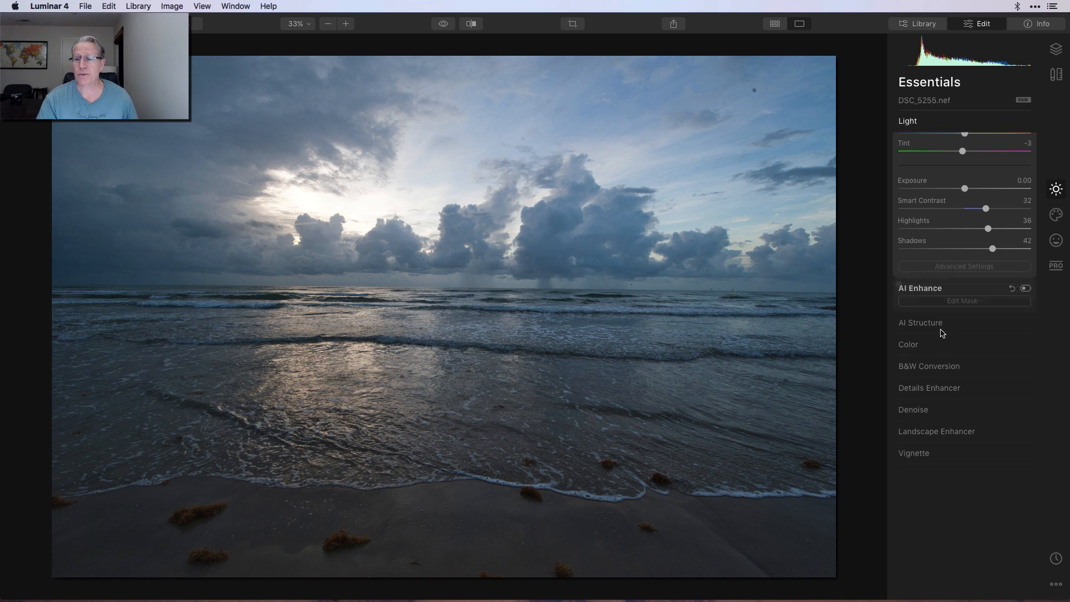
pyautogui.click(1025, 142)
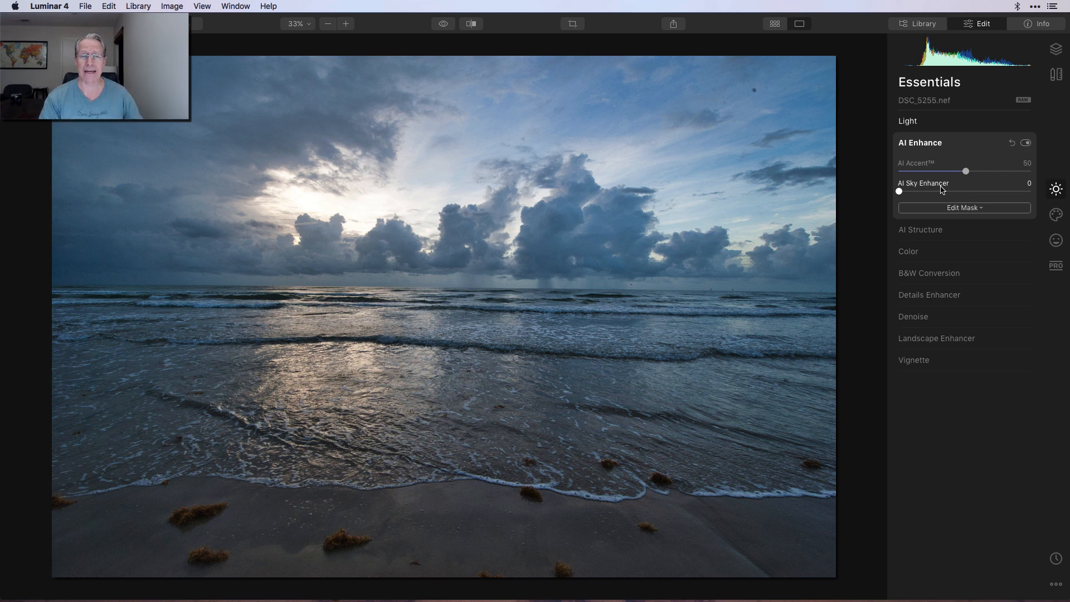
pyautogui.click(938, 231)
pyautogui.click(1029, 163)
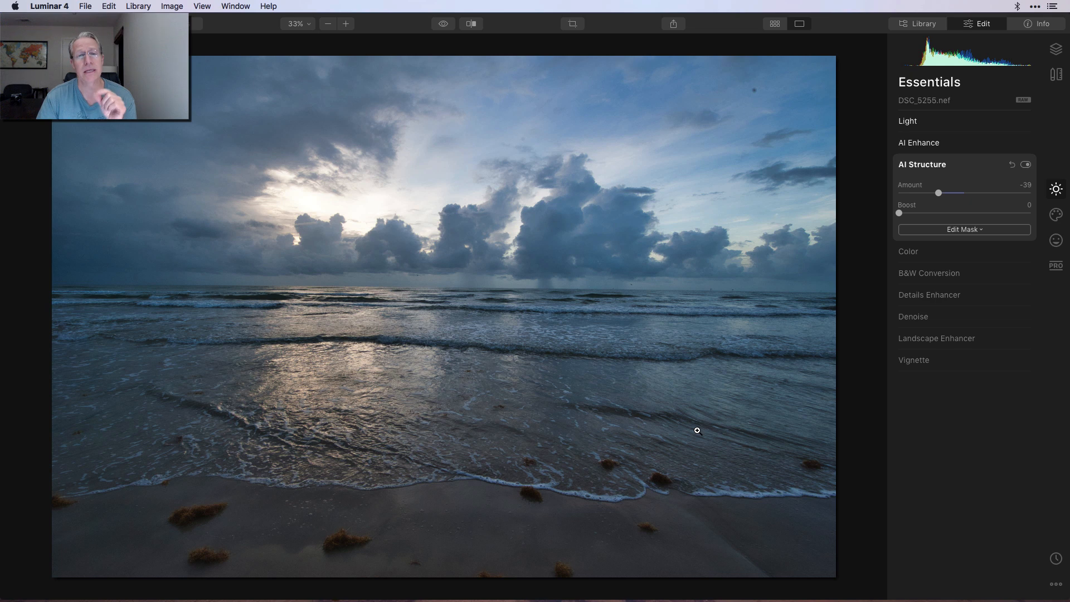
# Enable the Landscape Enhancer filter with Golden Hour at 56
pyautogui.click(944, 339)
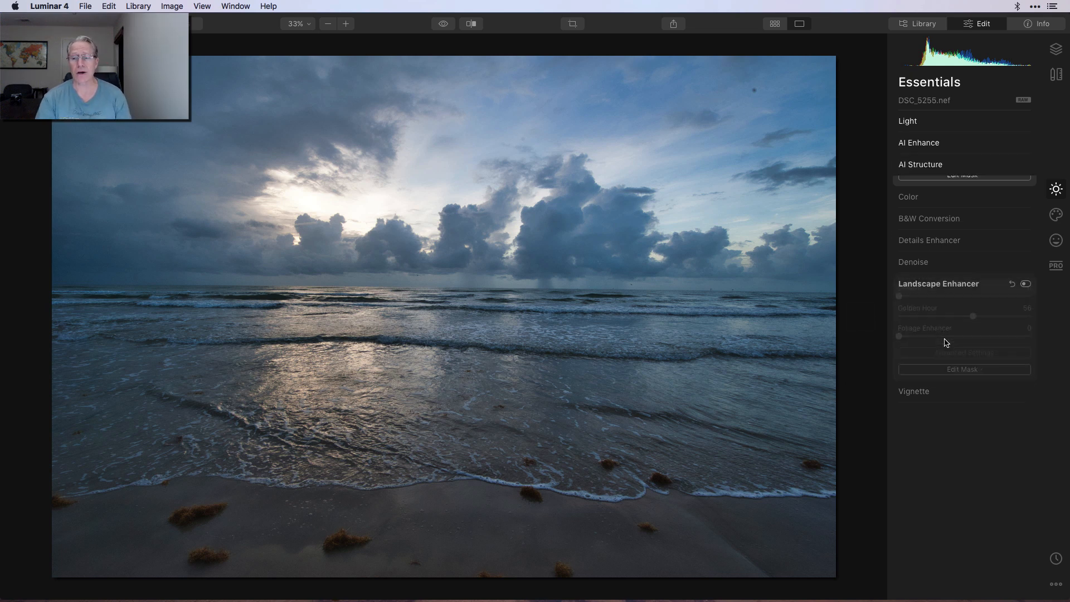
pyautogui.click(1025, 273)
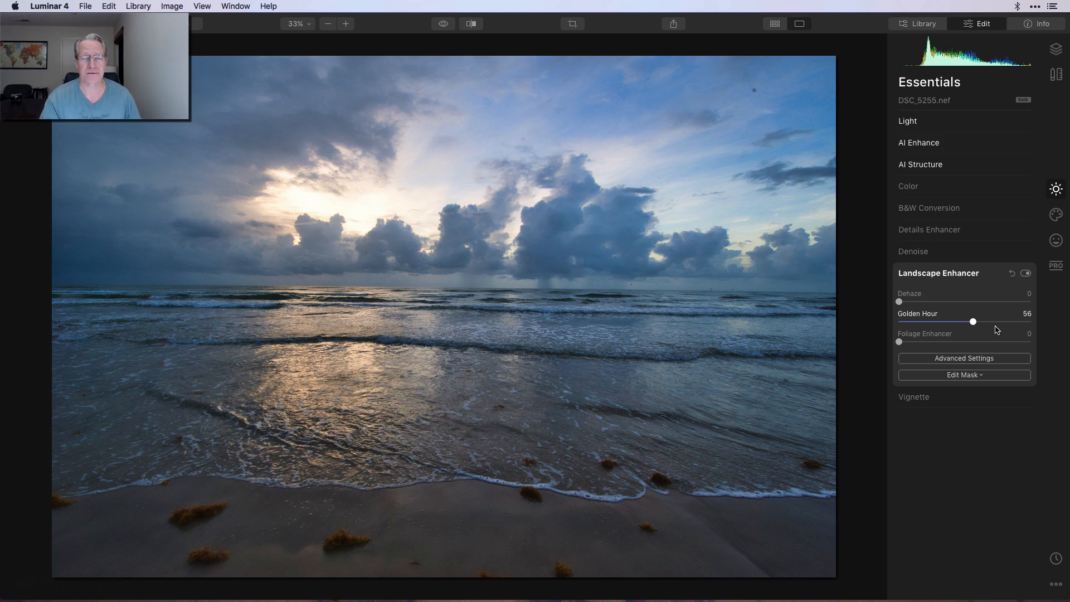
# Enable the Professional Color Enhancer with Brilliance 5 and Warmth 27, and set the Warm value of Split Color Warmth to 26
pyautogui.click(1054, 266)
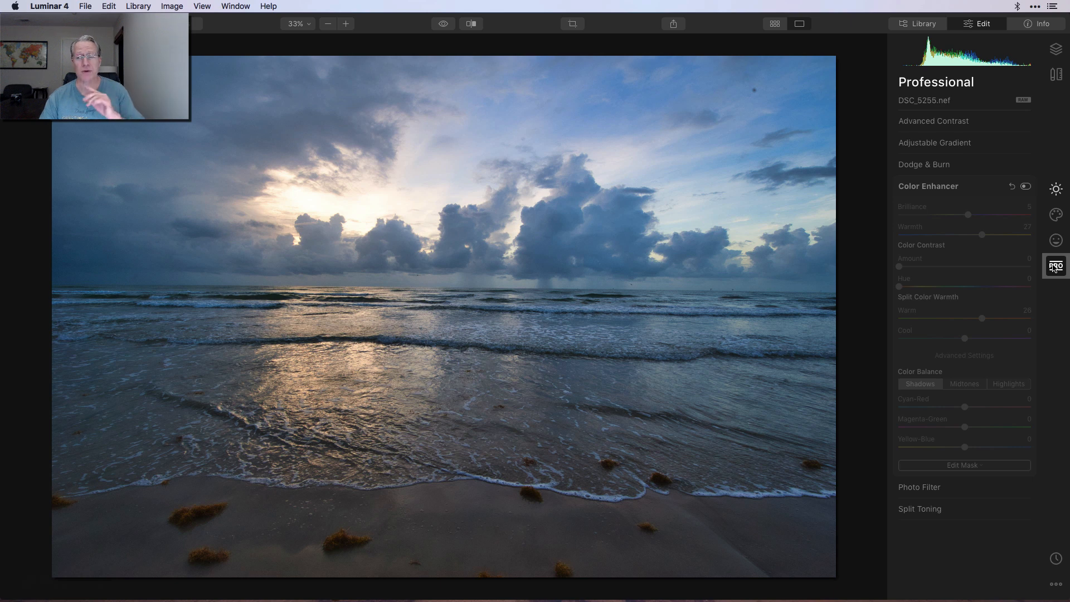
pyautogui.click(1026, 187)
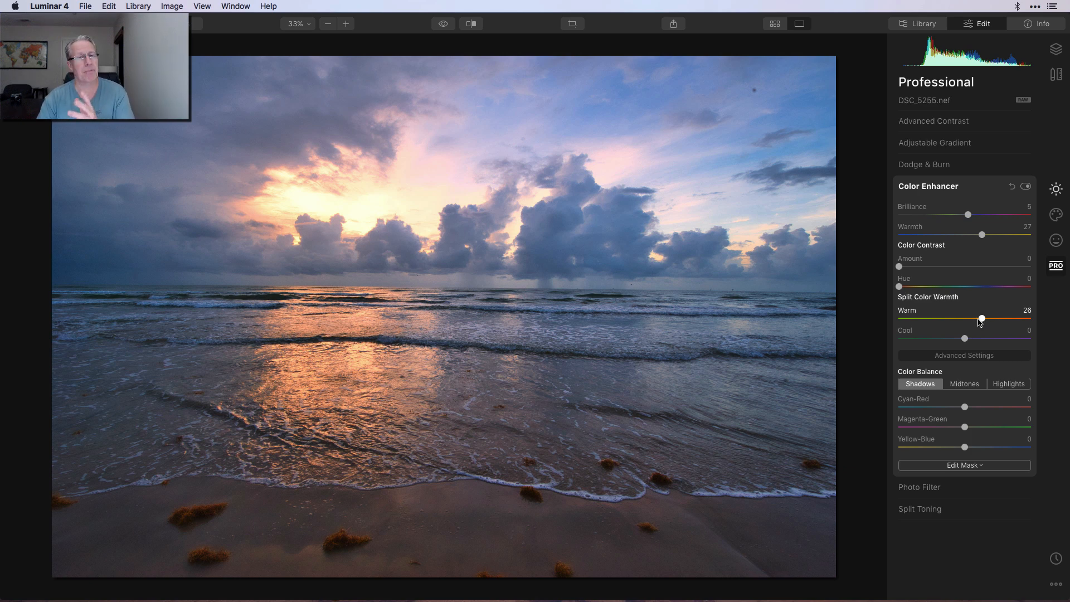
pyautogui.doubleClick(908, 314)
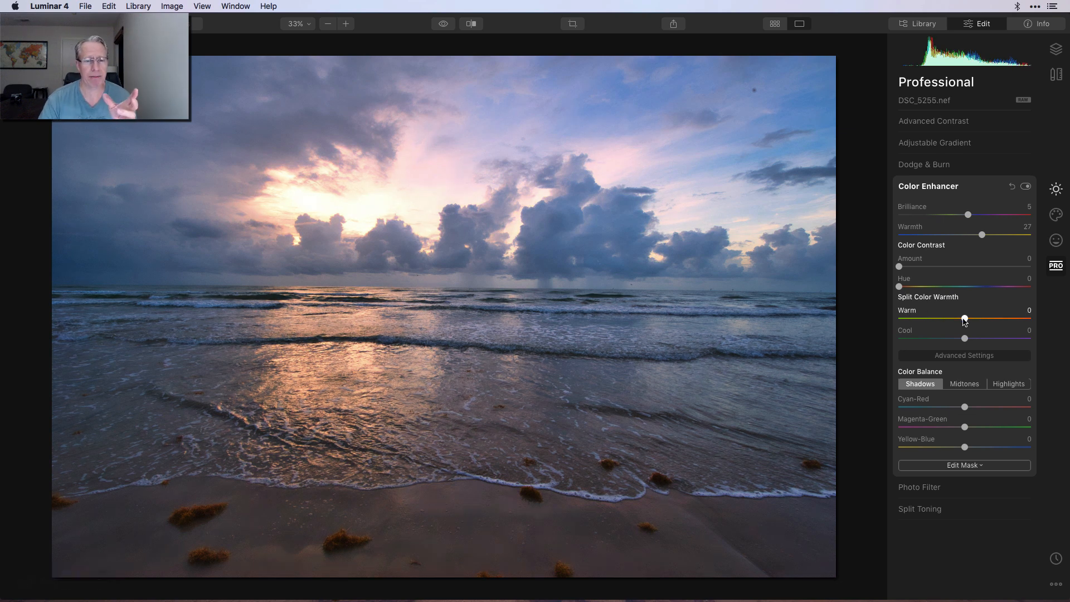
pyautogui.moveTo(964, 319); pyautogui.dragTo(981, 319)
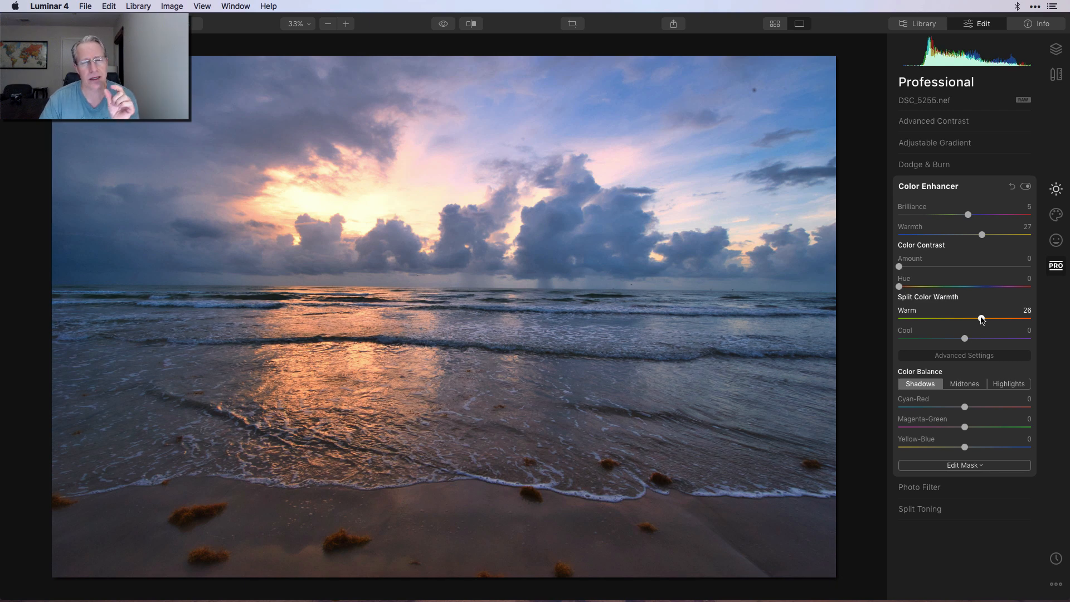
# Review the Color Enhancer's Color Balance settings for Highlights, and compare the photo with the filter off and on
pyautogui.click(1007, 386)
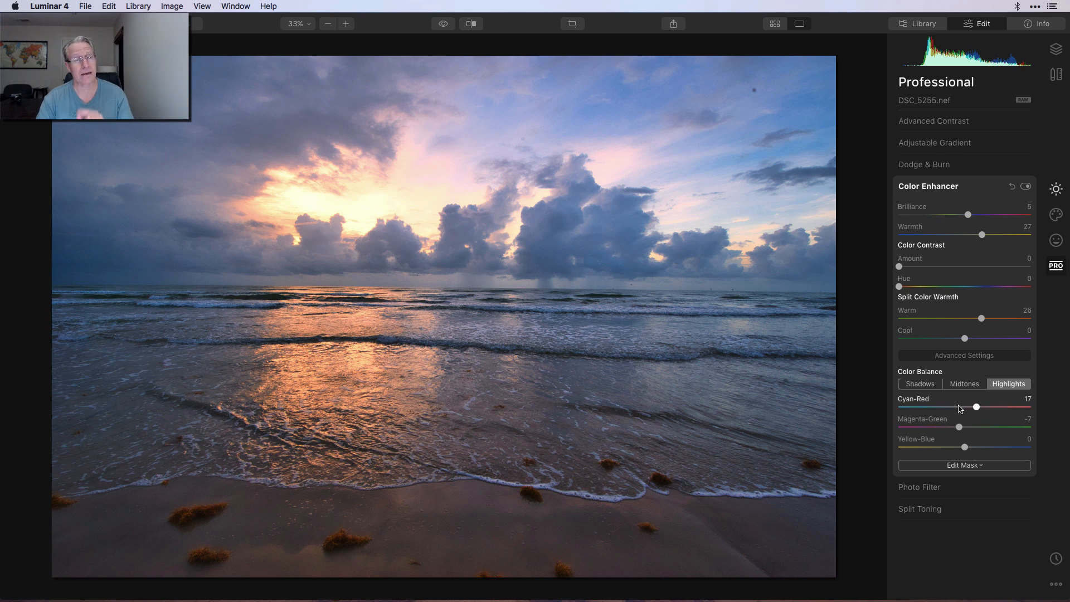
pyautogui.click(958, 358)
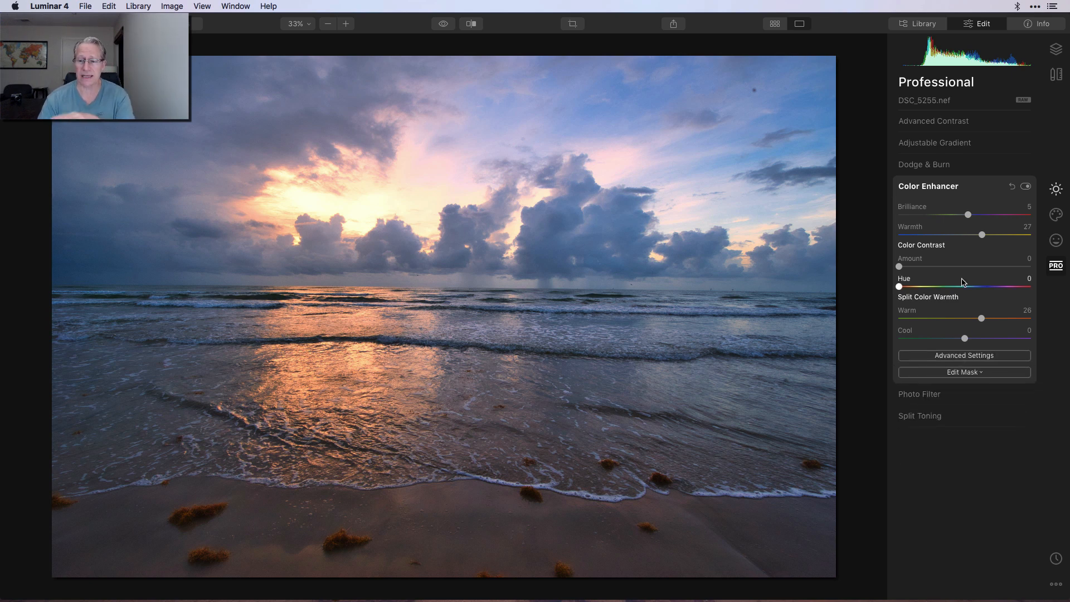
pyautogui.click(967, 355)
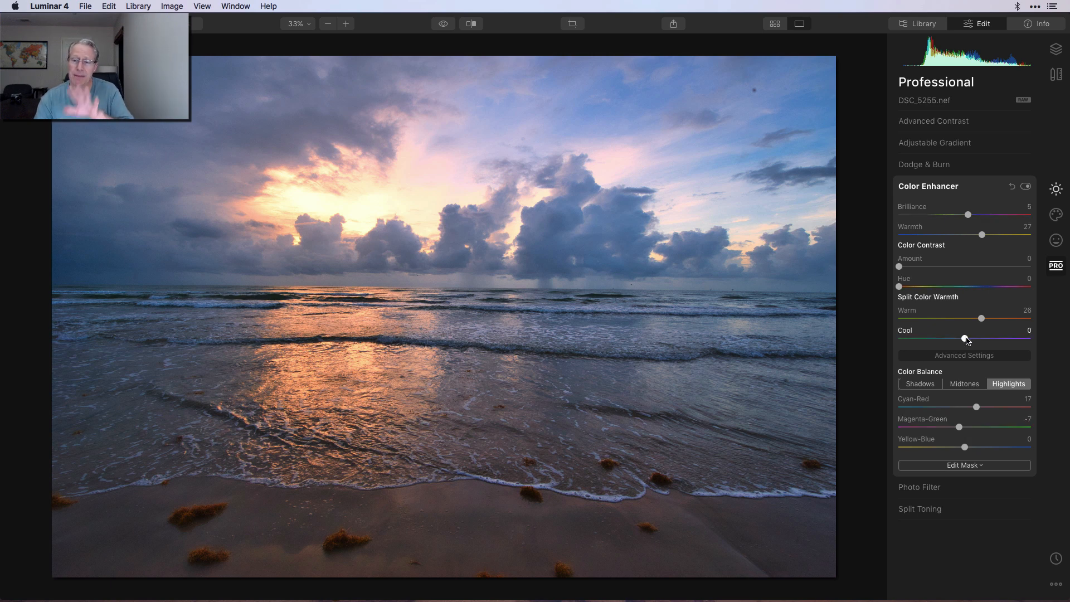
pyautogui.click(1025, 188)
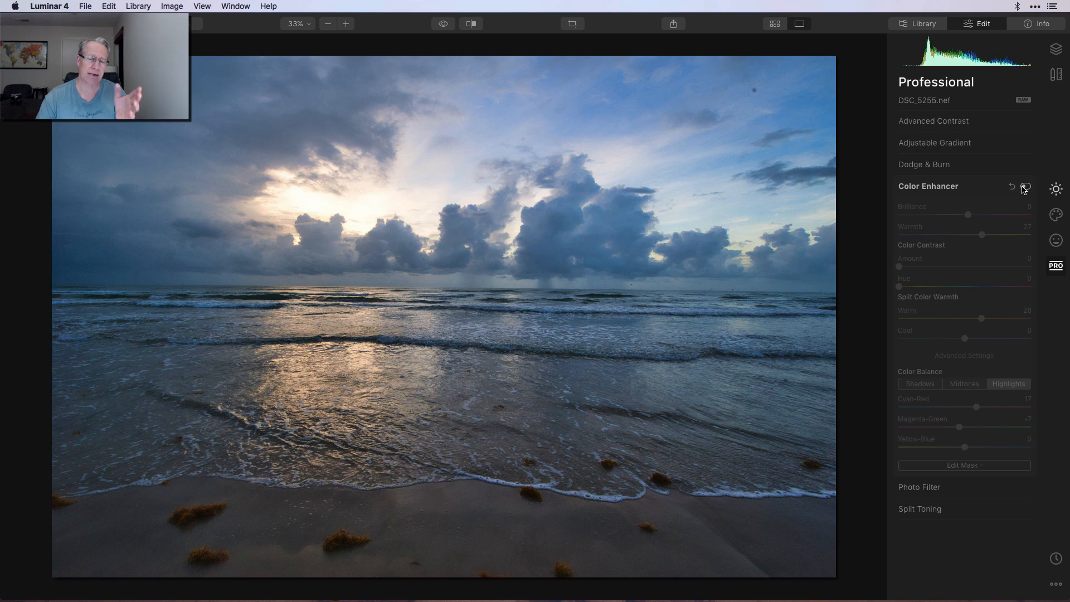
pyautogui.click(1025, 187)
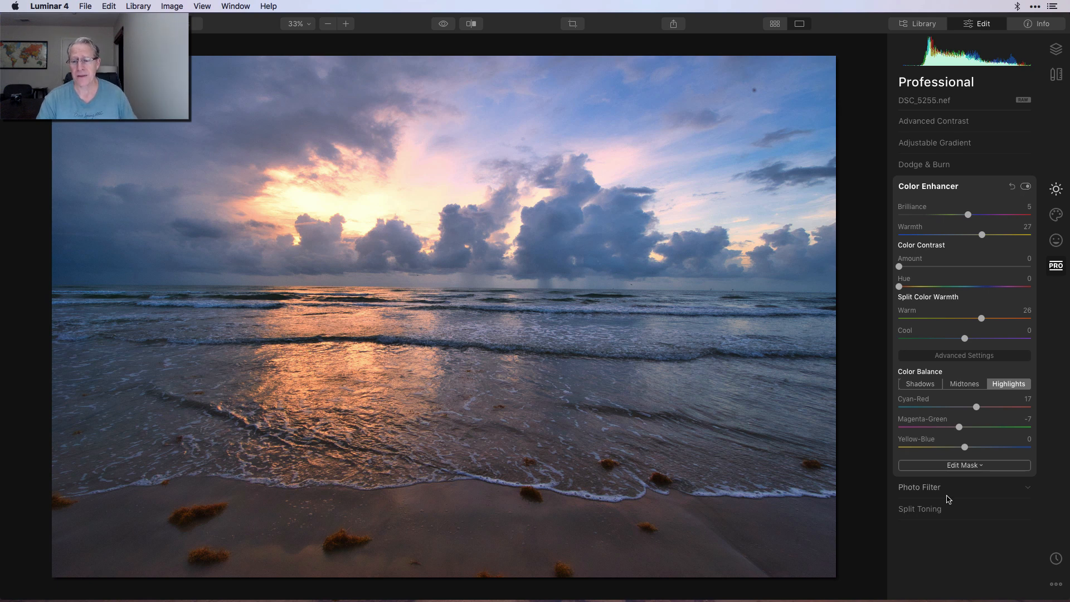
# Enable Split Toning at Amount 50 with highlights Hue 29, set highlights Saturation to 41, and compare the photo with the filter off and on
pyautogui.click(945, 519)
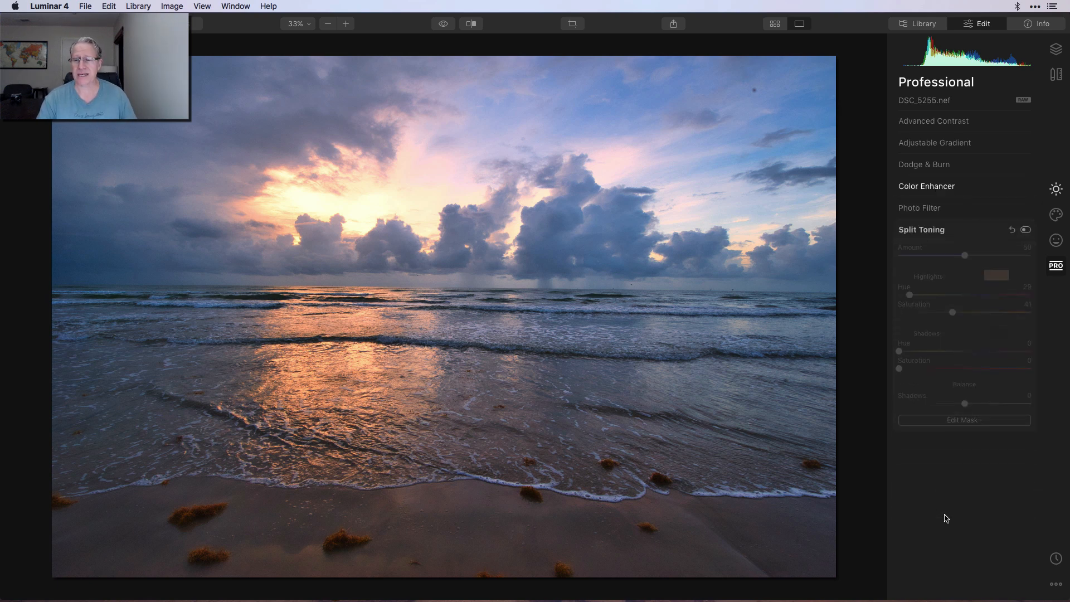
pyautogui.click(1025, 230)
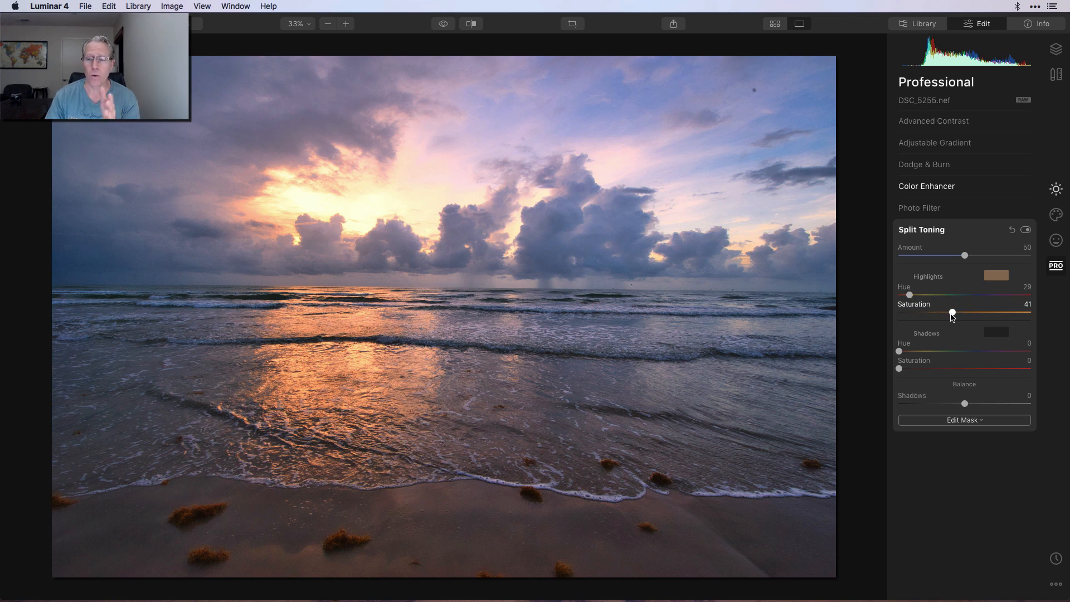
pyautogui.moveTo(952, 313); pyautogui.dragTo(1007, 311)
pyautogui.moveTo(949, 311); pyautogui.dragTo(954, 313)
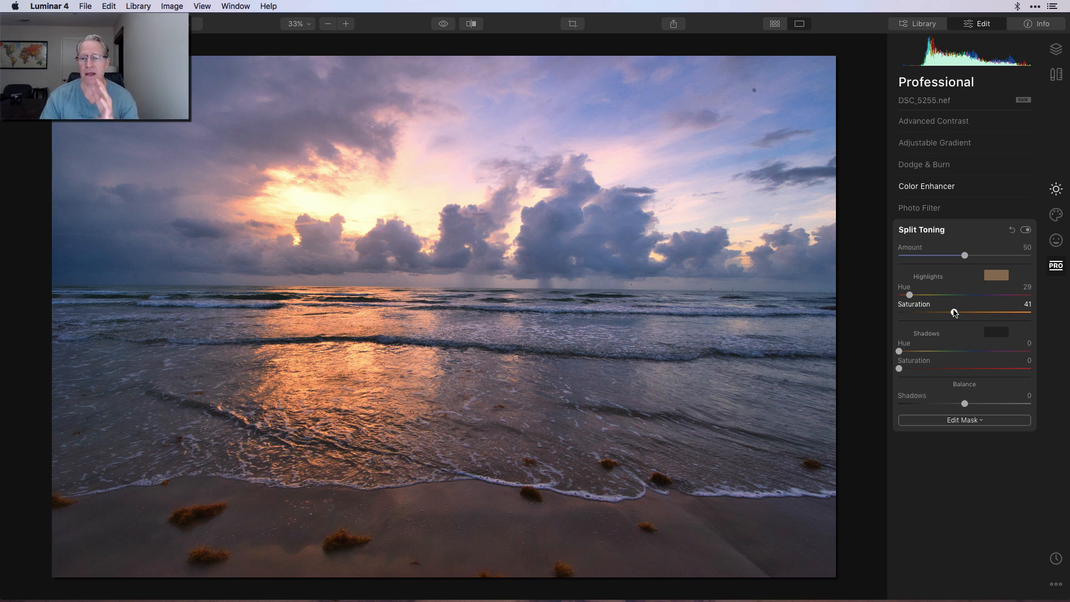
pyautogui.click(1025, 230)
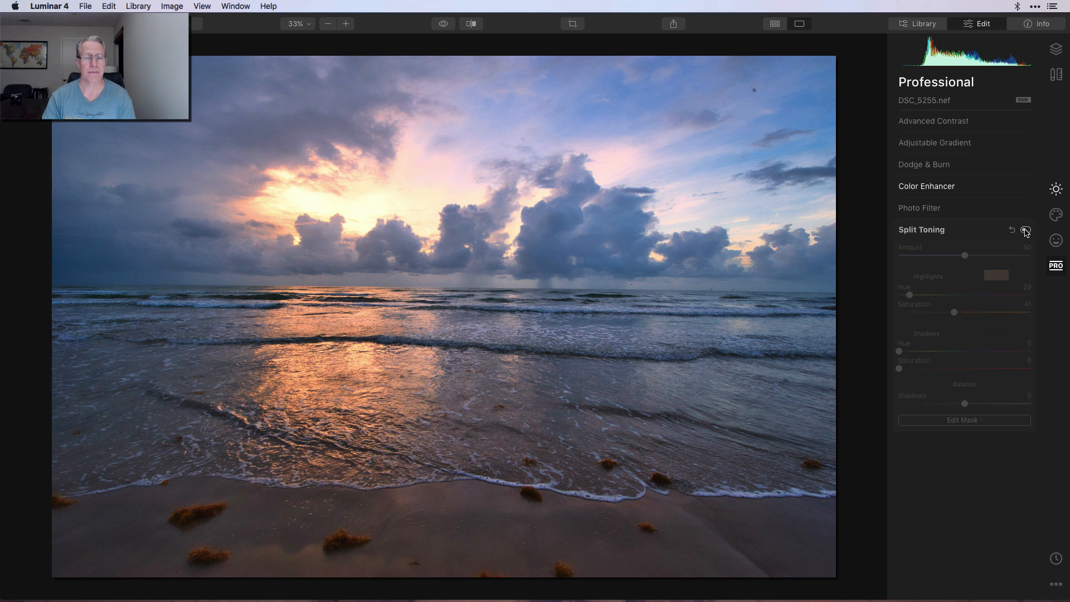
pyautogui.click(1025, 230)
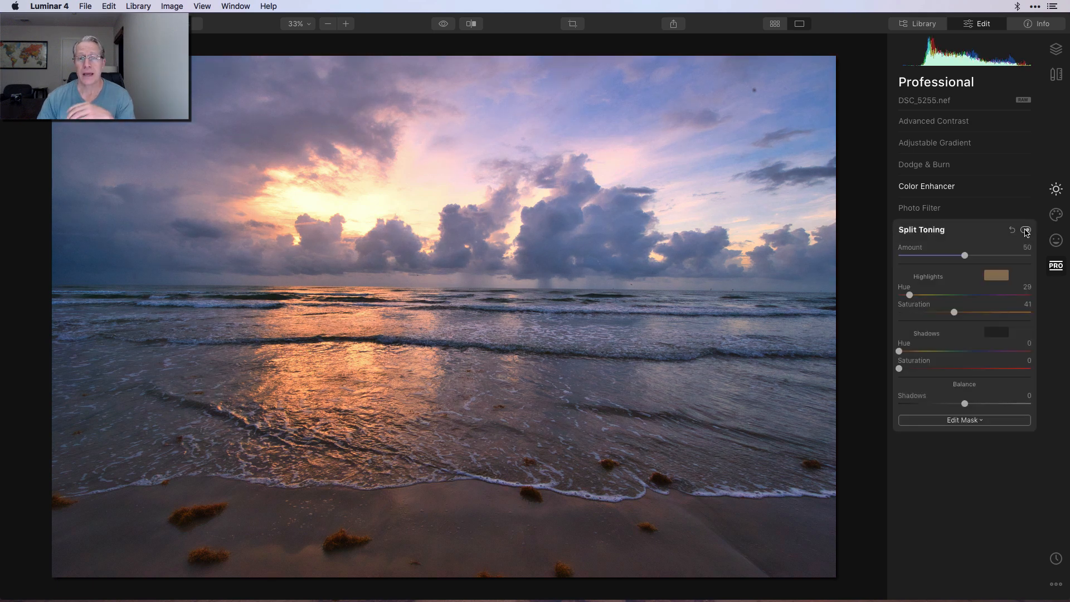
# Enable the Portrait Orton Effect filter with Type 1, Amount 40, Softness 15 and Contrast 15
pyautogui.click(1055, 241)
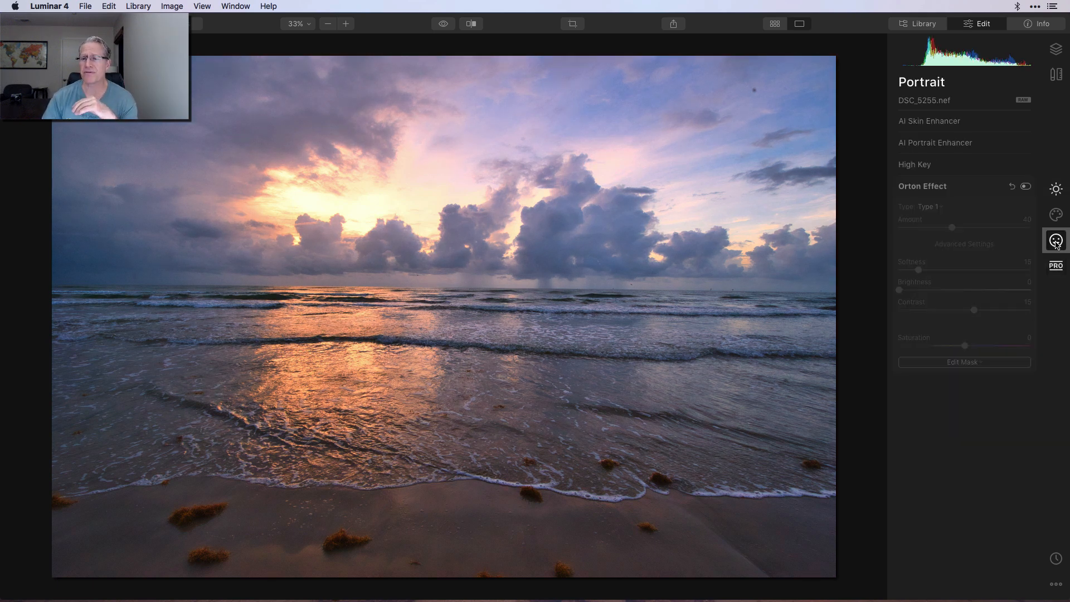
pyautogui.click(1025, 187)
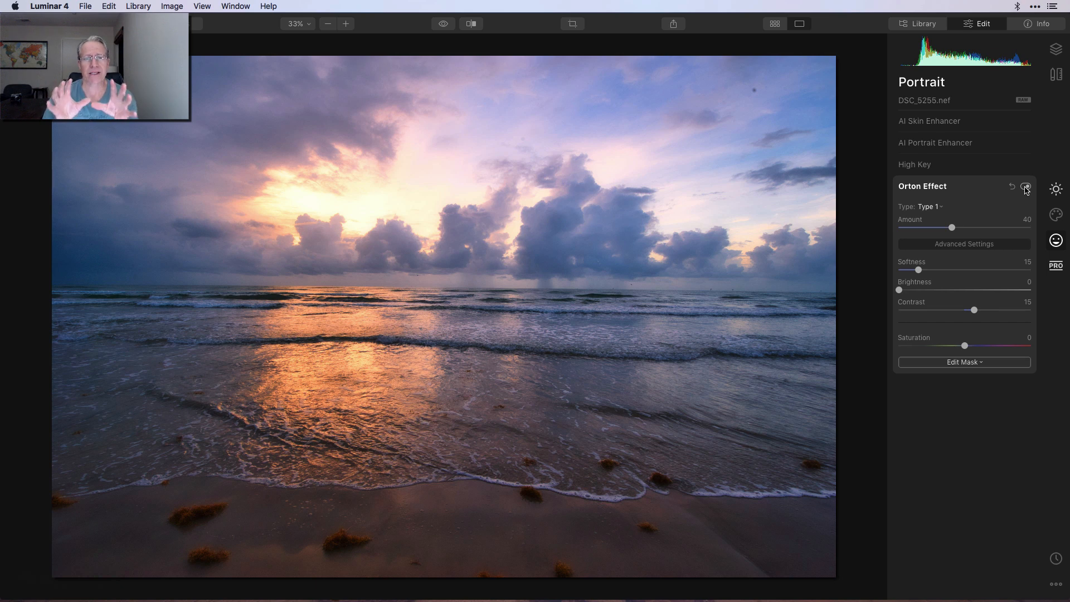
# Try Type 2 and Type 1 of the Orton Effect at Amount 100, and restore Type 1 with Amount 40
pyautogui.click(936, 213)
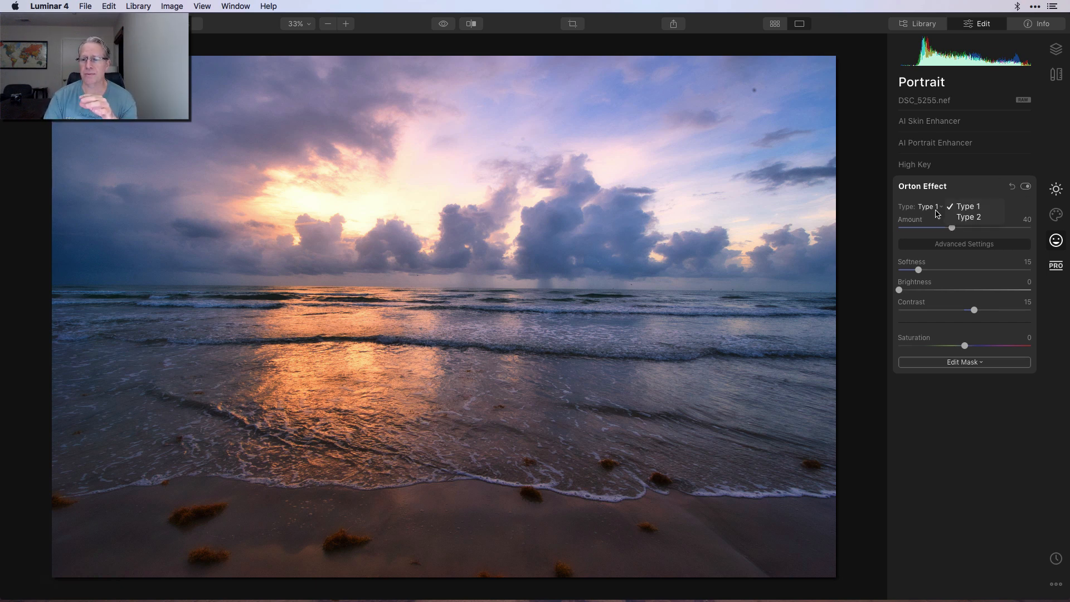
pyautogui.click(959, 218)
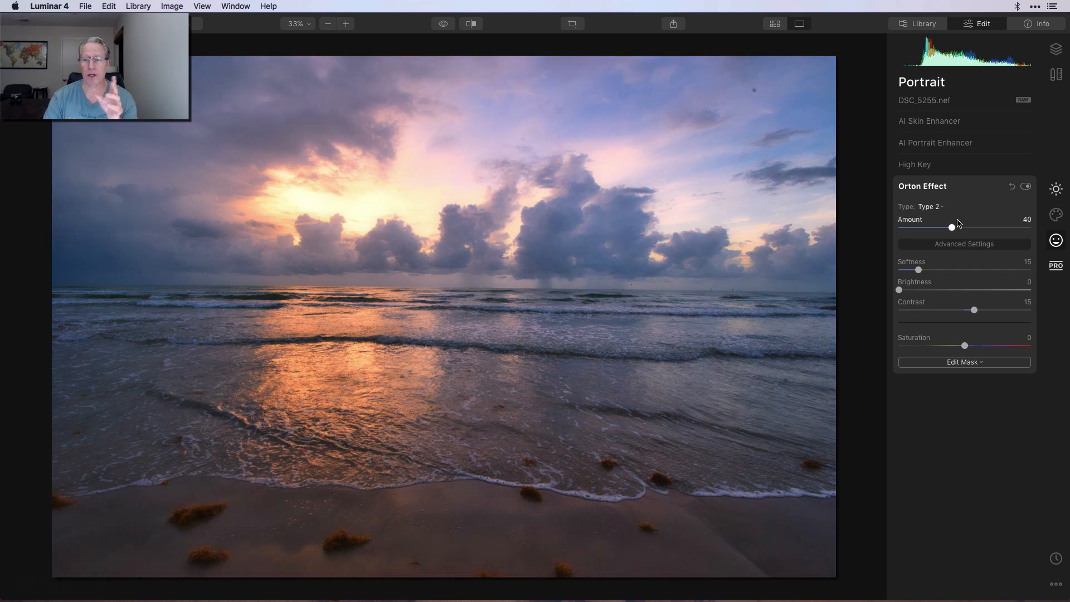
pyautogui.moveTo(952, 228); pyautogui.dragTo(1030, 227)
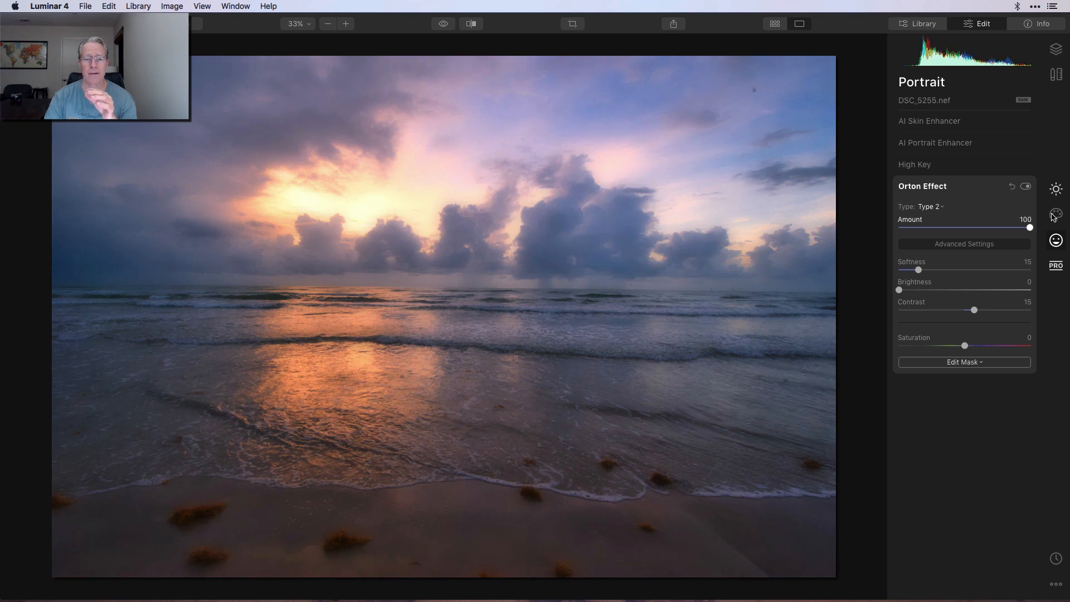
pyautogui.click(931, 208)
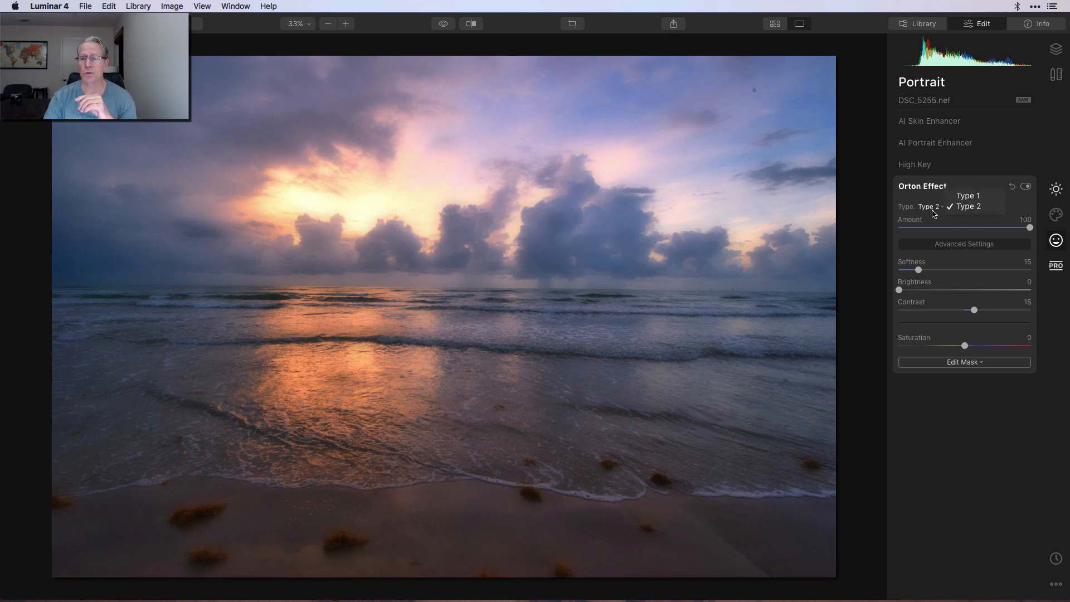
pyautogui.click(970, 196)
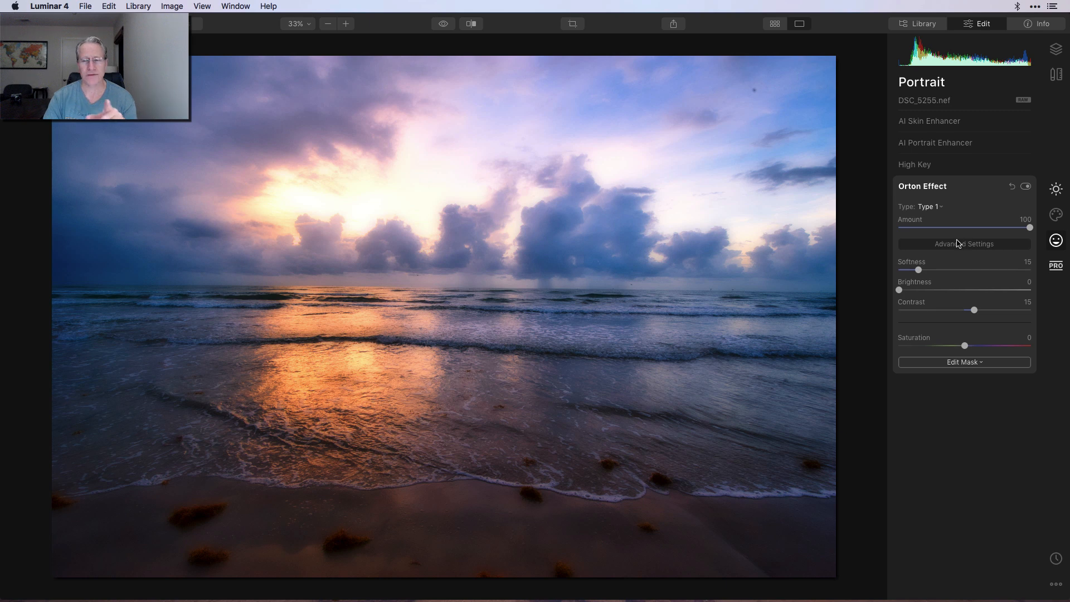
pyautogui.click(946, 227)
pyautogui.moveTo(945, 227); pyautogui.dragTo(951, 228)
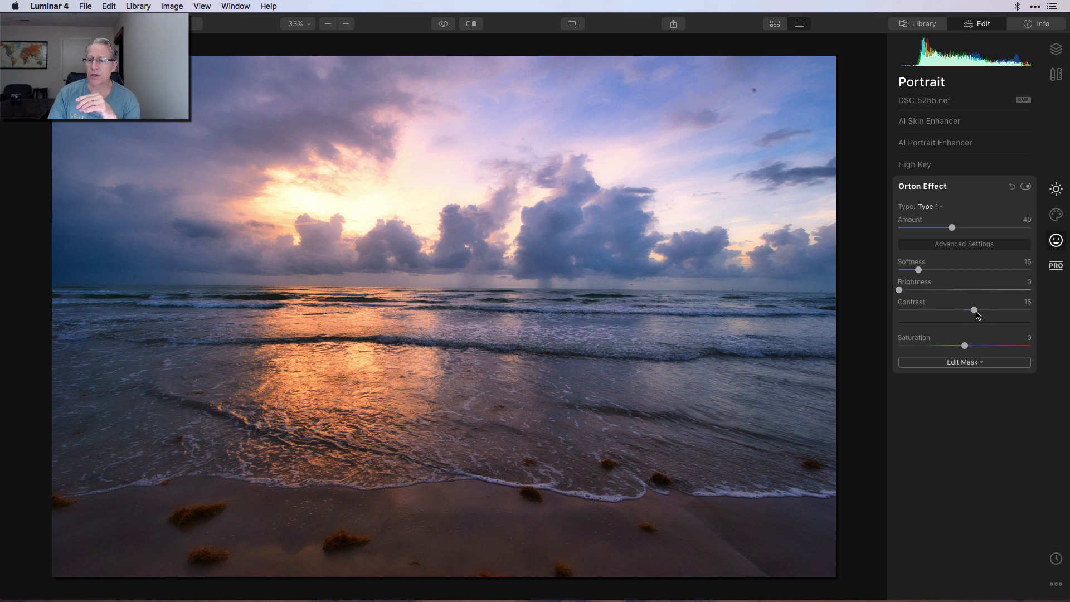
pyautogui.click(965, 245)
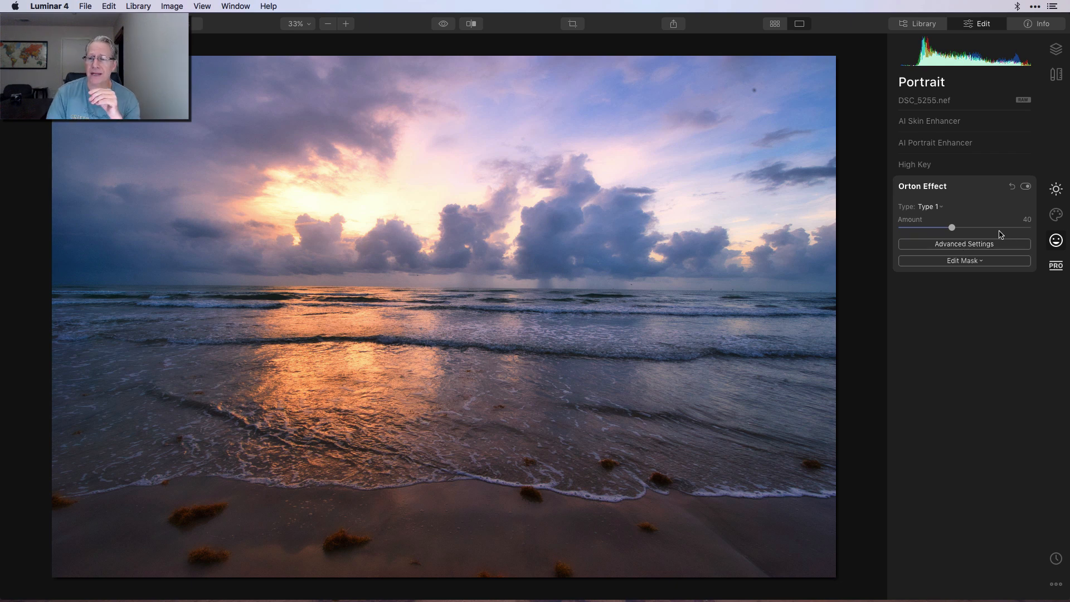
# Compare the photo with the Orton Effect filter off and on
pyautogui.click(1025, 187)
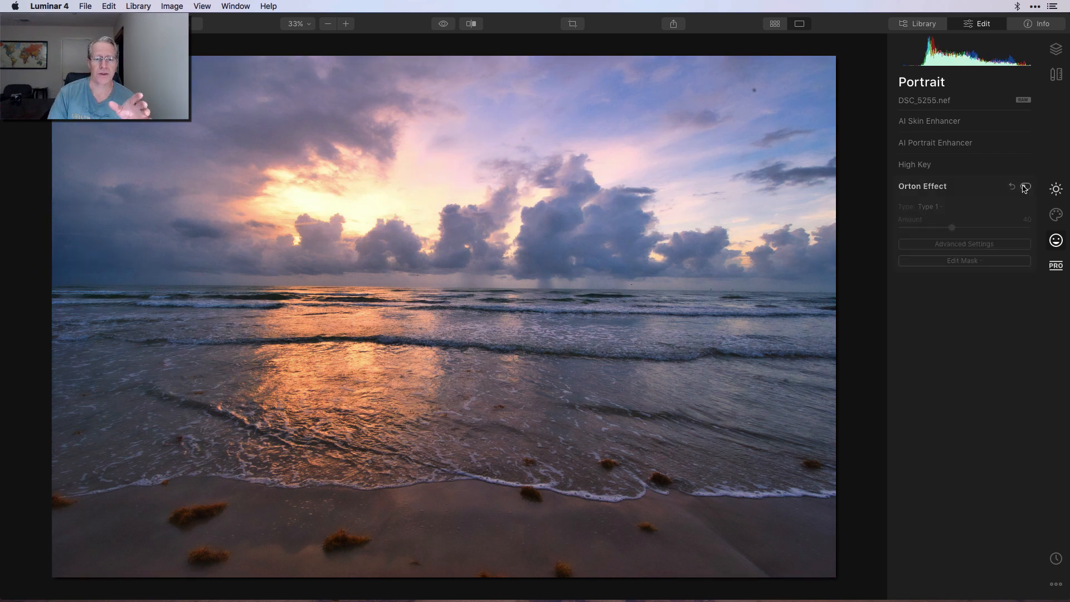
pyautogui.click(1025, 186)
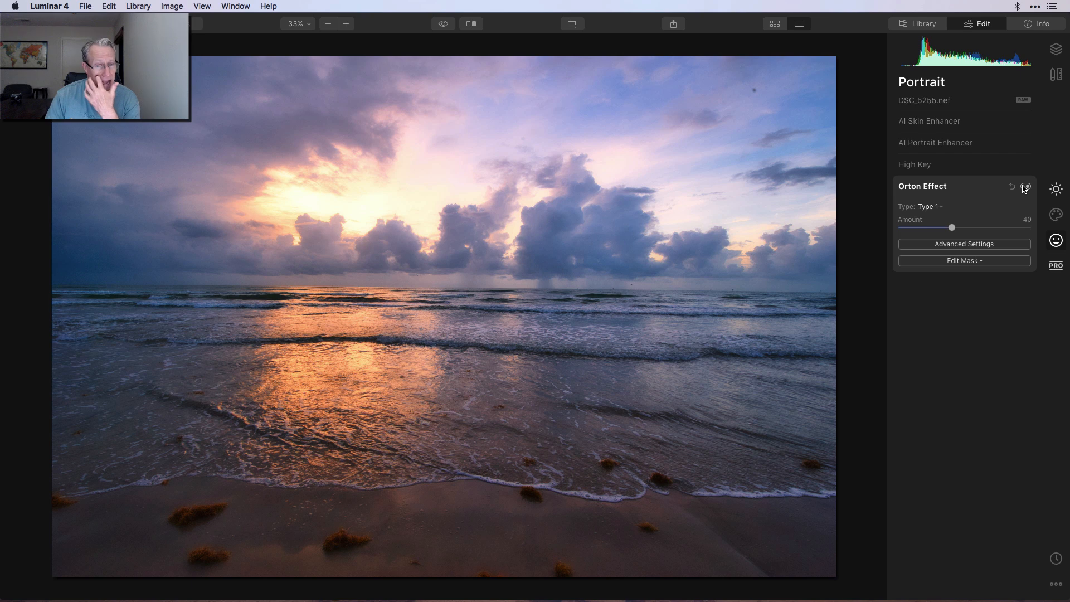
# Enable the Creative Glow filter with Type Soft Focus Bright at Amount 5, and compare the photo with it off and on
pyautogui.click(1055, 215)
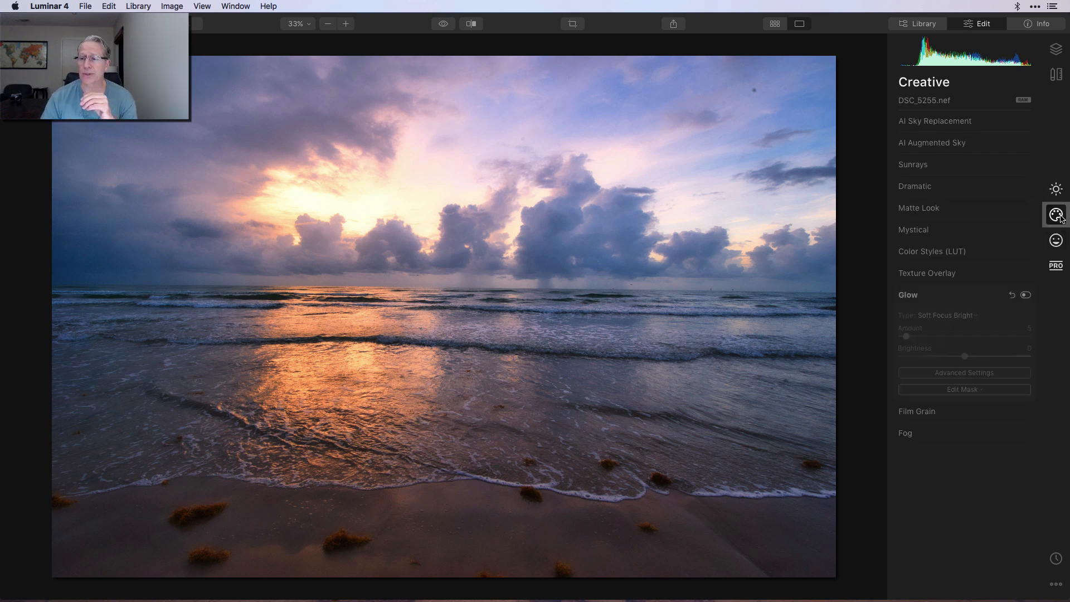
pyautogui.click(1025, 295)
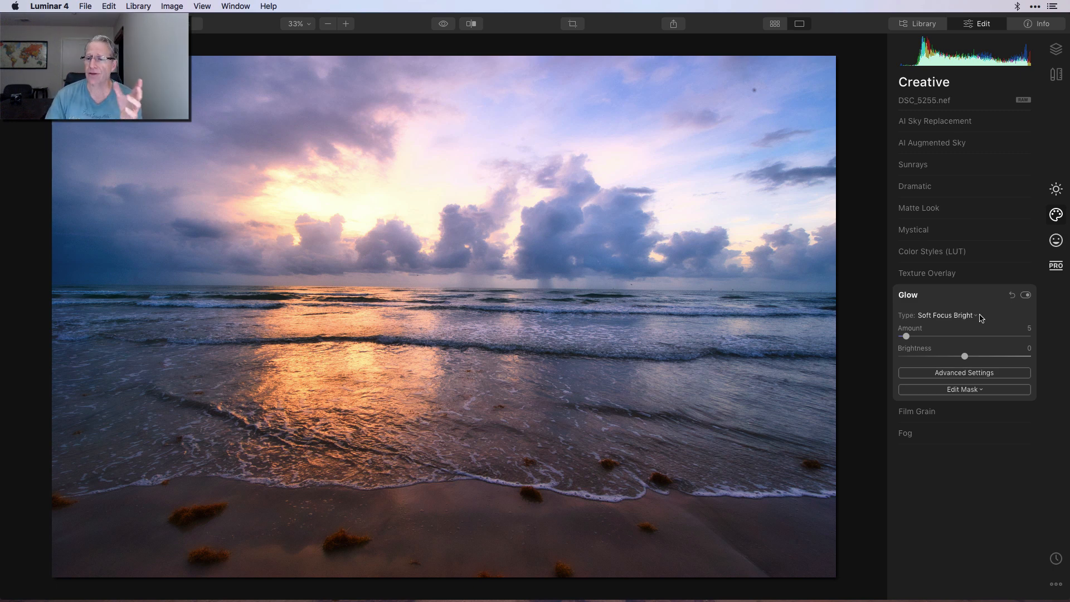
pyautogui.click(1025, 296)
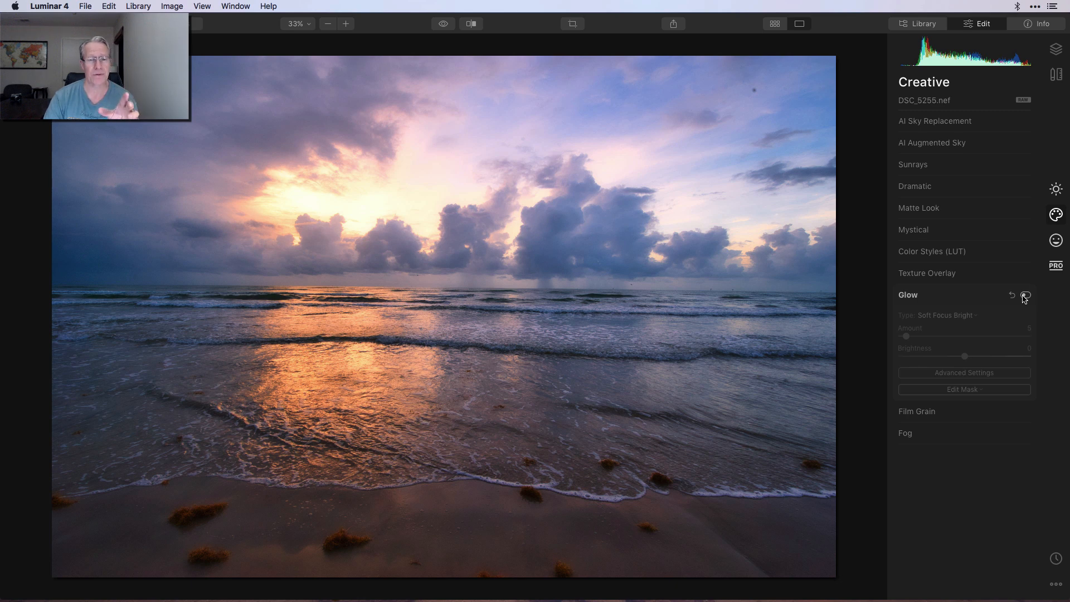
pyautogui.click(1025, 295)
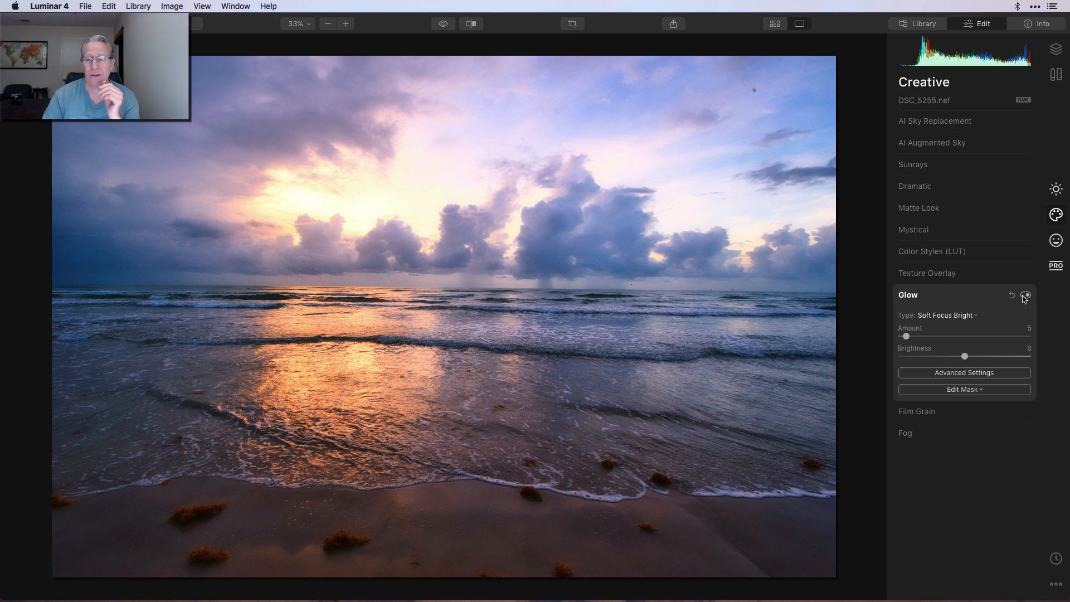
# Try the Glow filter at Amount 73, reduce its Amount to 4, and collapse the filter's settings
pyautogui.moveTo(906, 336); pyautogui.dragTo(996, 337)
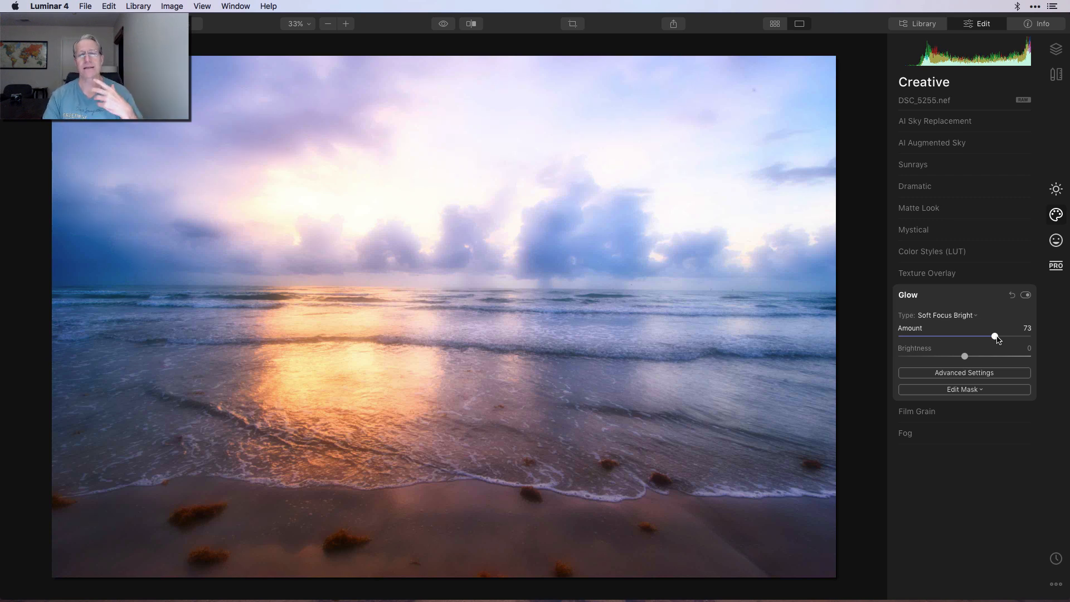
pyautogui.moveTo(995, 337); pyautogui.dragTo(905, 337)
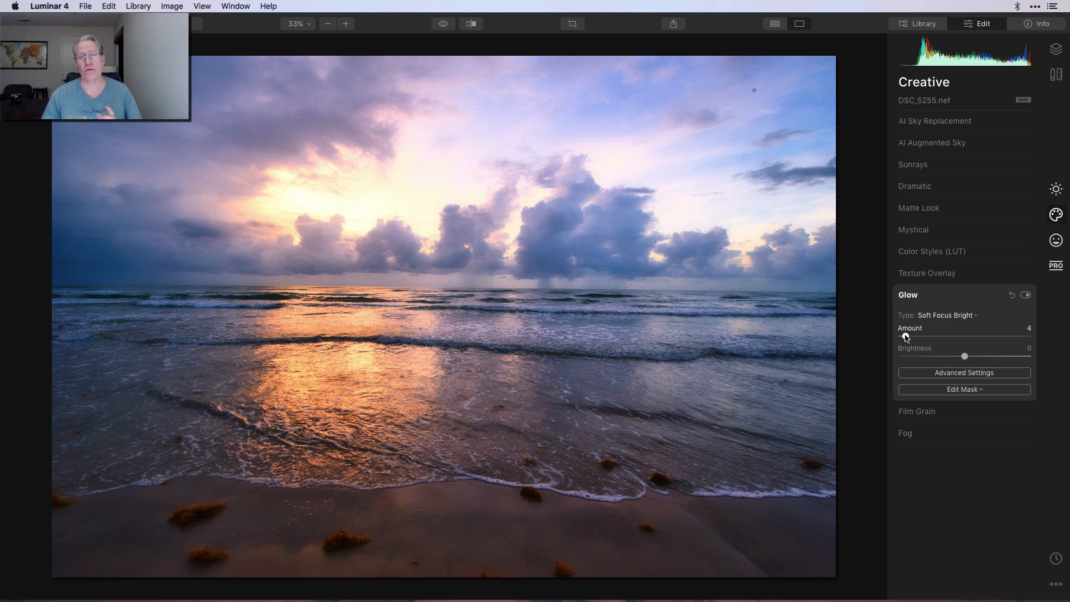
pyautogui.click(946, 296)
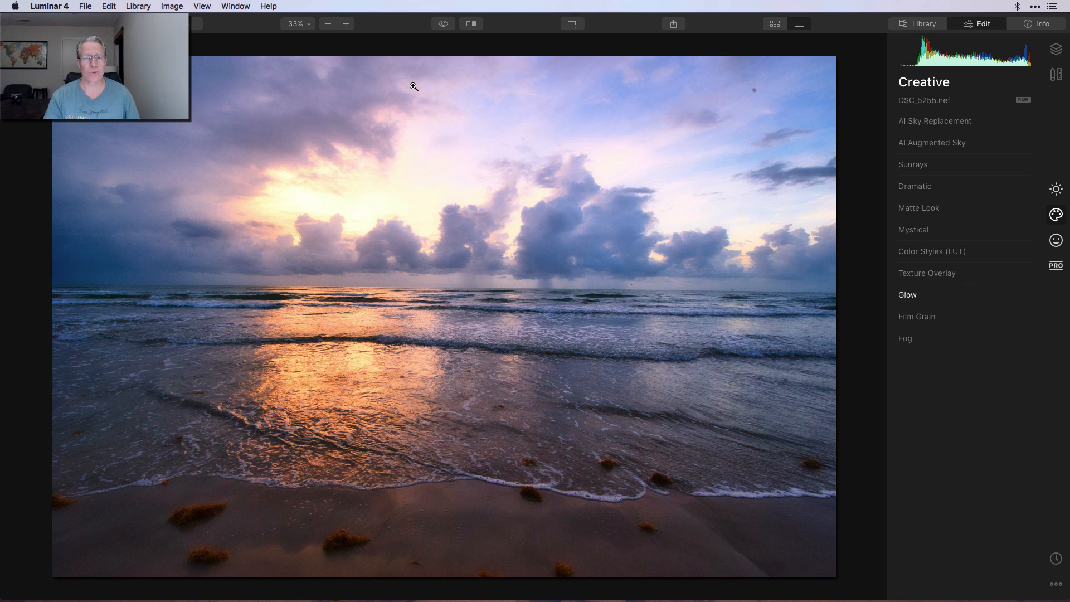
# Turn on the Erased image layer above DSC_5255.nef to remove the dust spot from the sky
pyautogui.click(444, 24)
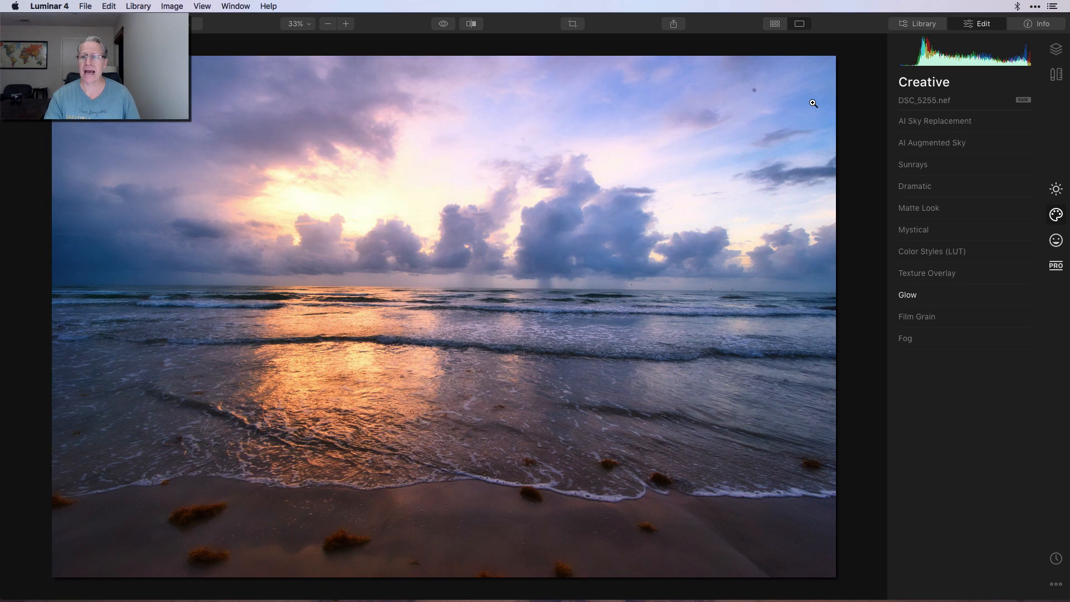
pyautogui.click(1056, 51)
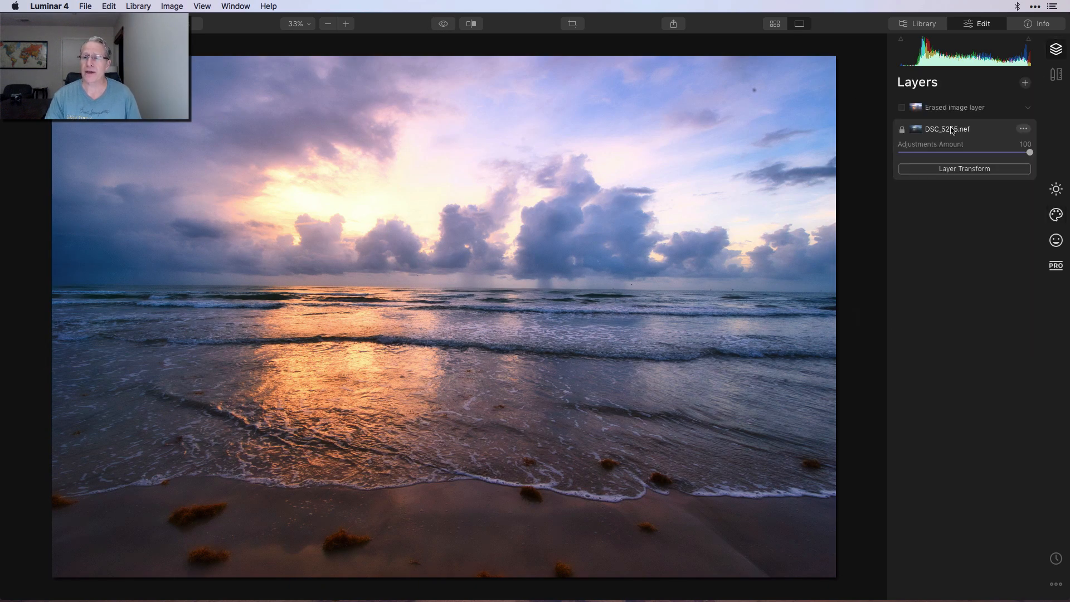
pyautogui.click(902, 108)
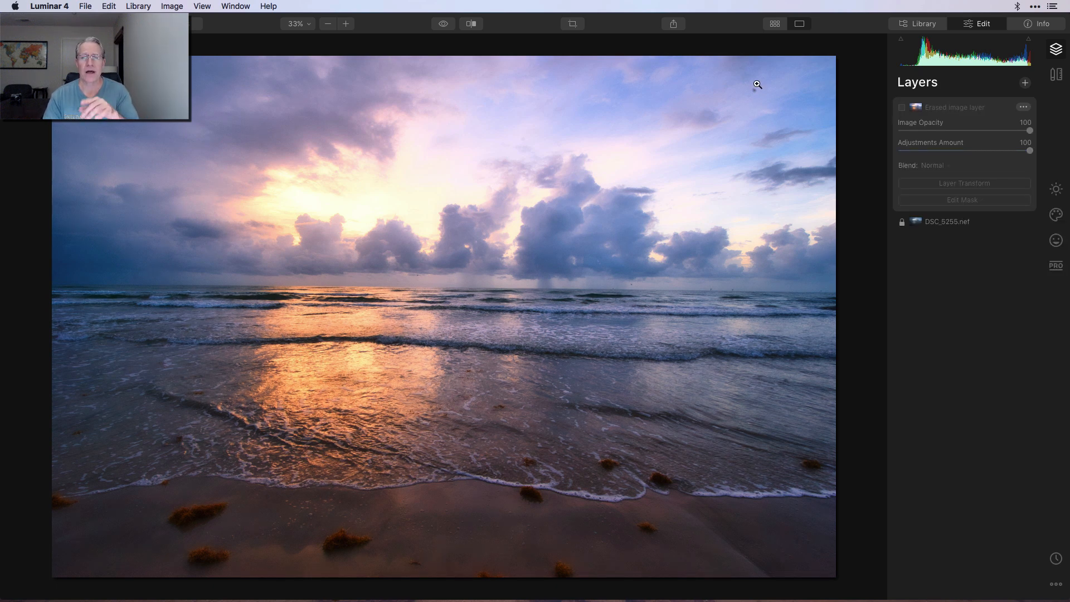
pyautogui.click(902, 109)
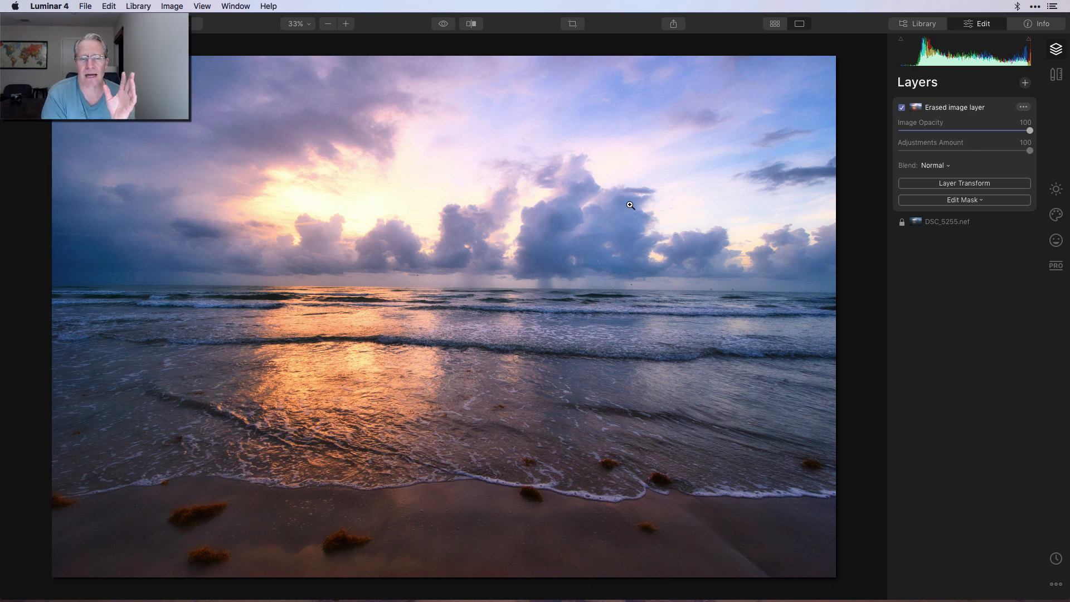
# Compare the original and edited photo, first with the split before/after divider across the sunlit area and then as full-image views
pyautogui.click(471, 23)
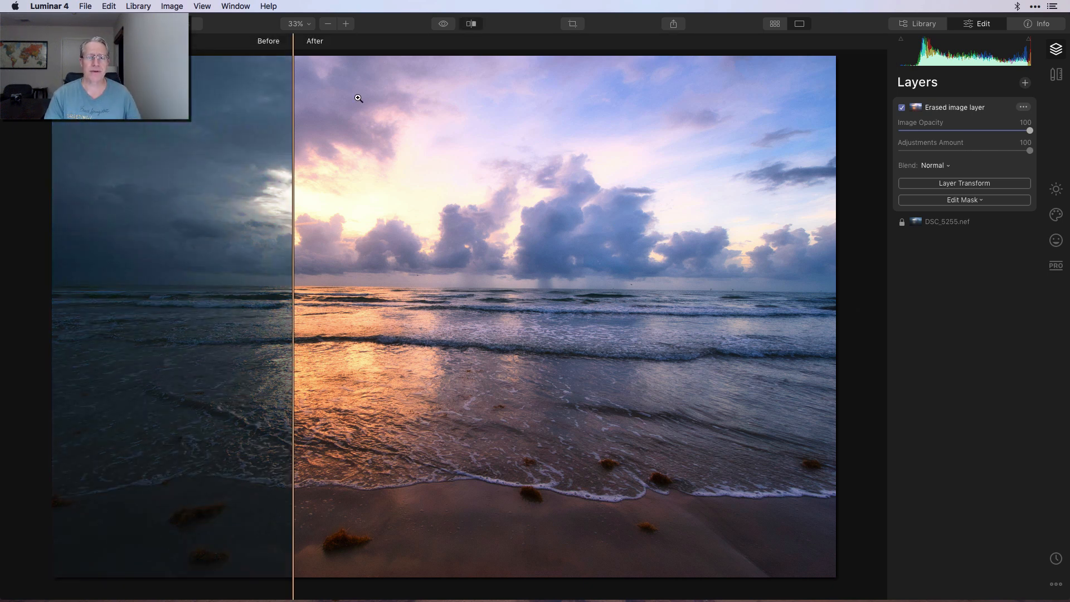
pyautogui.moveTo(293, 186); pyautogui.dragTo(334, 208)
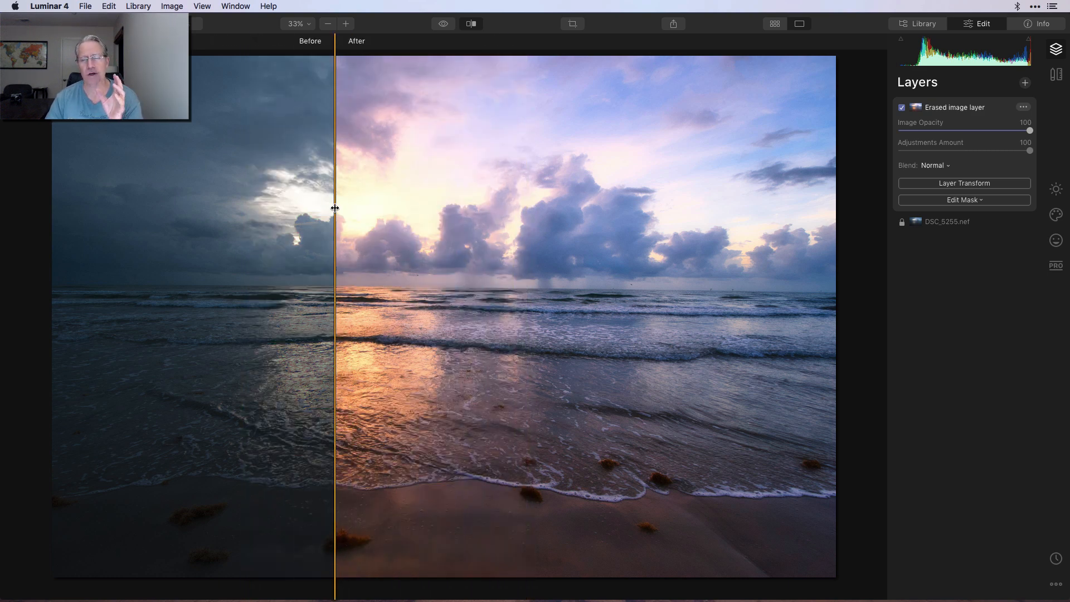
pyautogui.moveTo(334, 208); pyautogui.dragTo(269, 194)
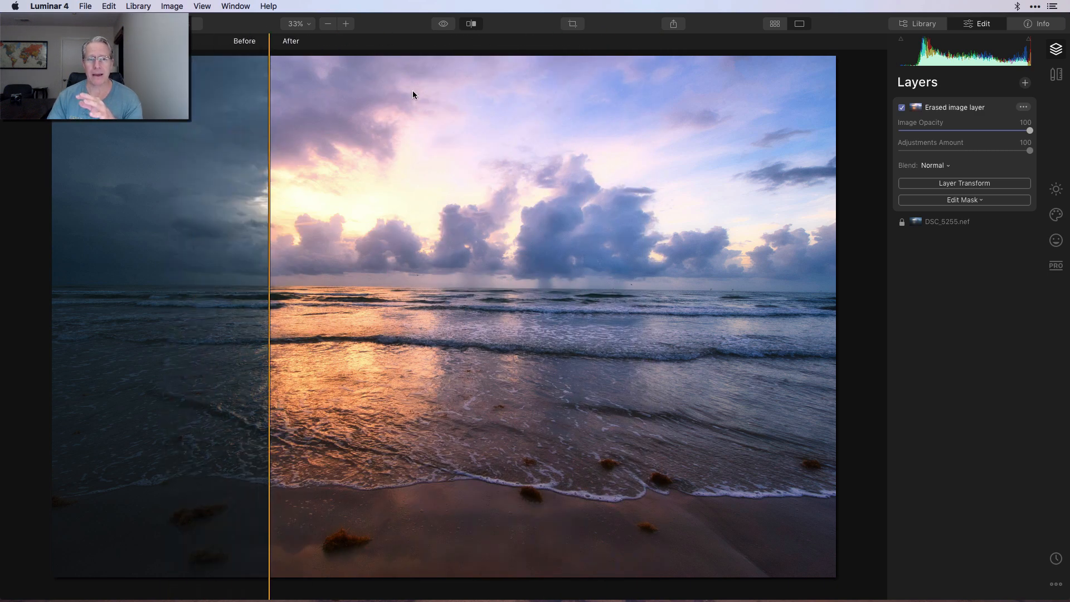
pyautogui.click(472, 23)
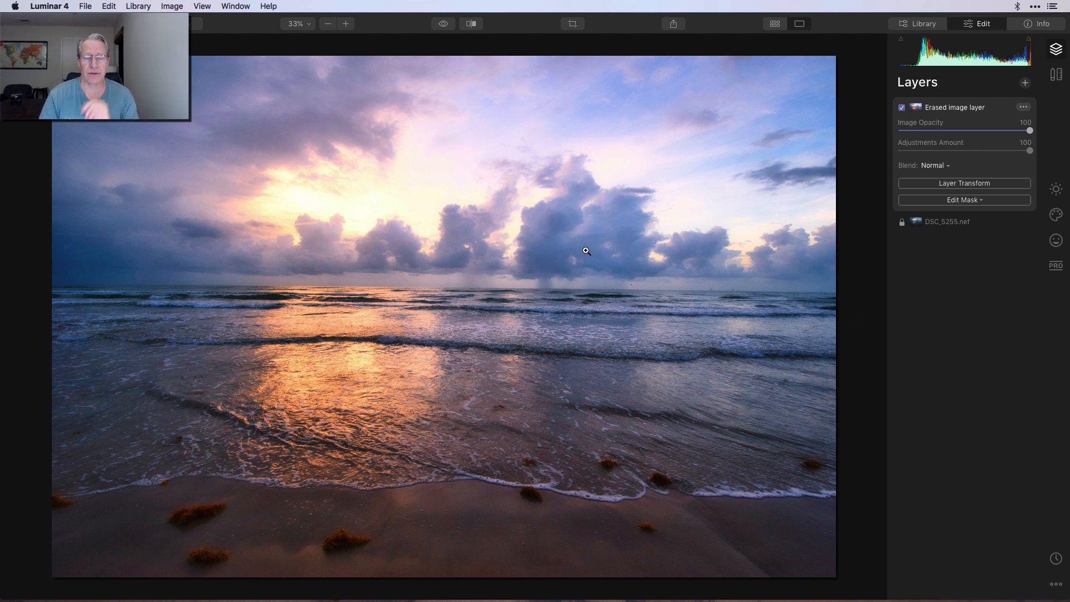
pyautogui.click(444, 25)
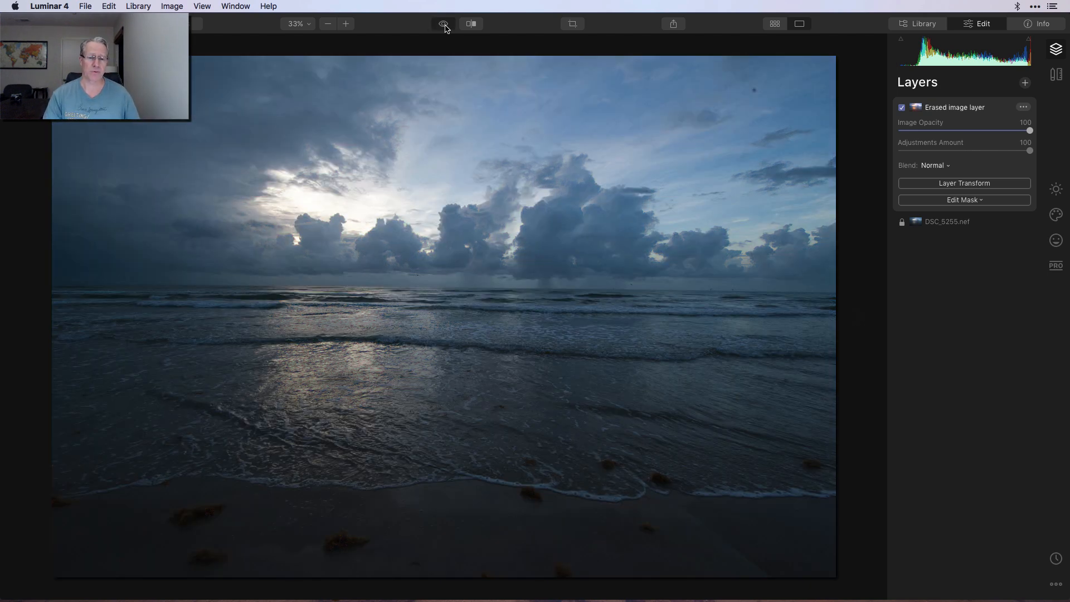
pyautogui.click(444, 25)
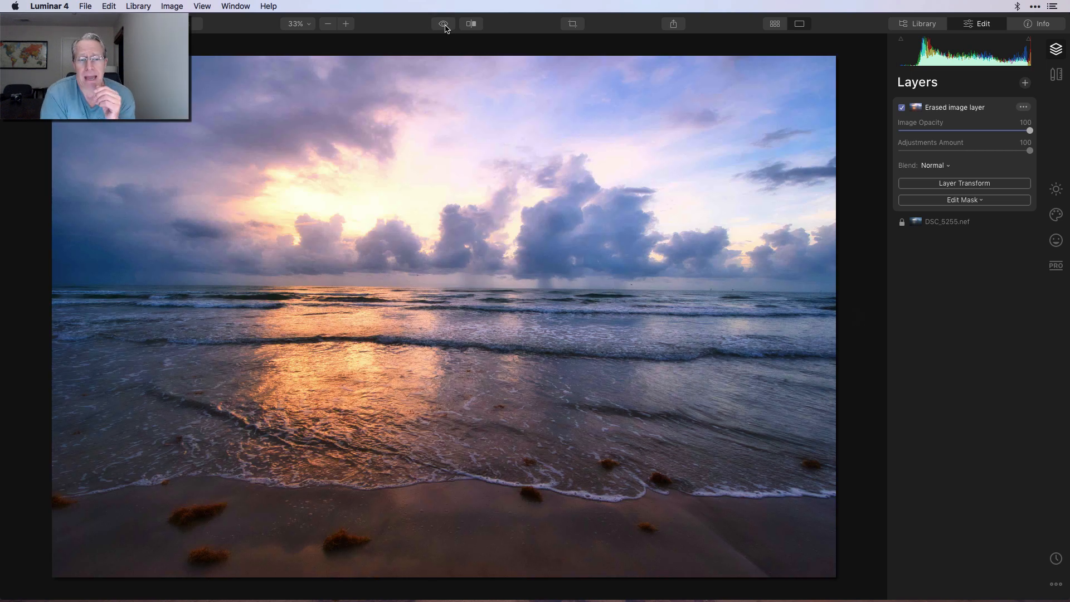